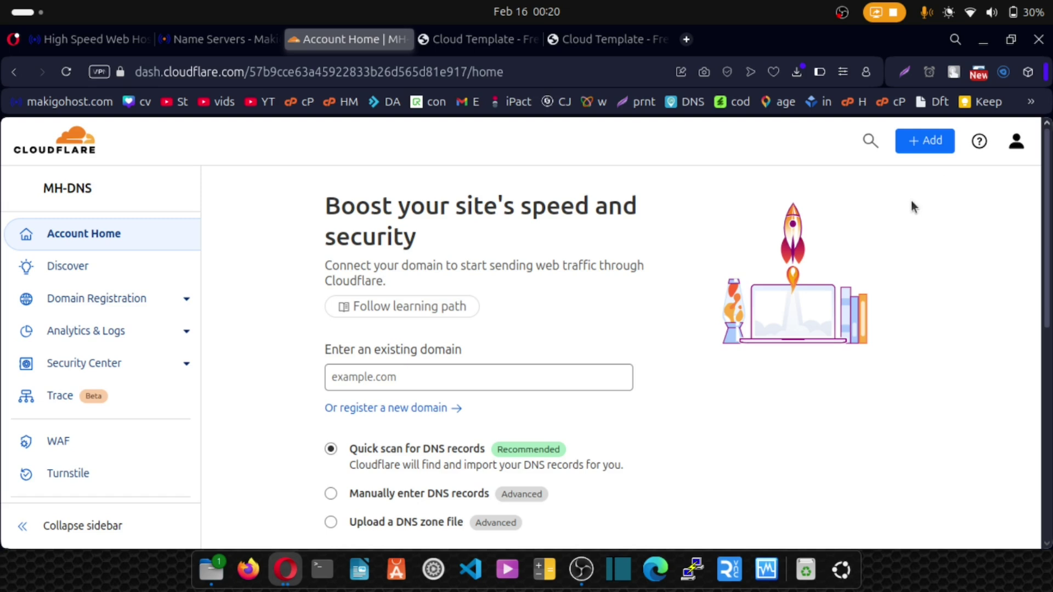
Step: Add mytutorialz.xyz to Cloudflare as an existing domain using Quick scan
click(917, 146)
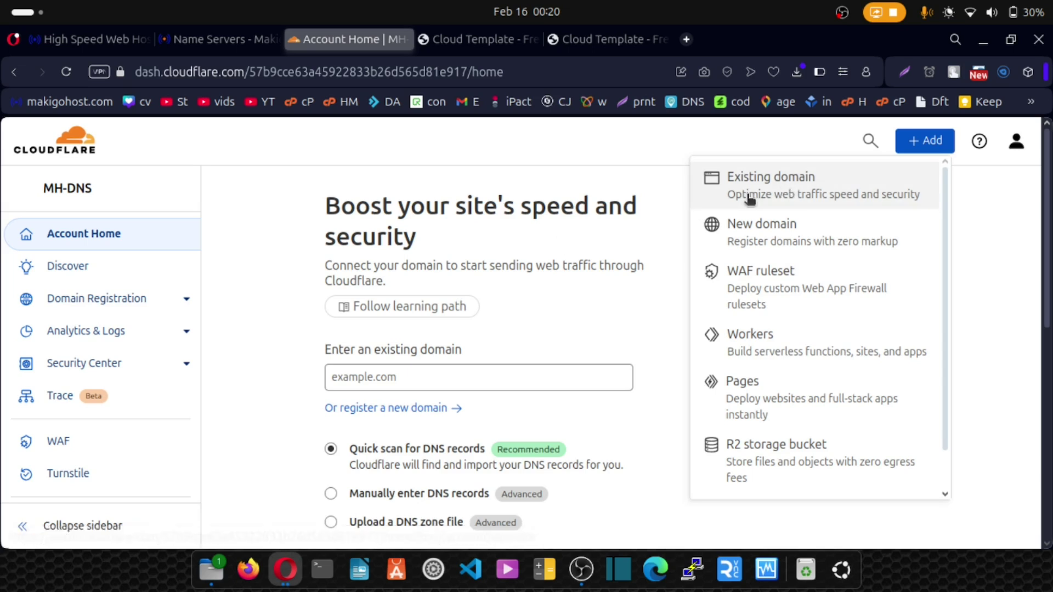
click(550, 304)
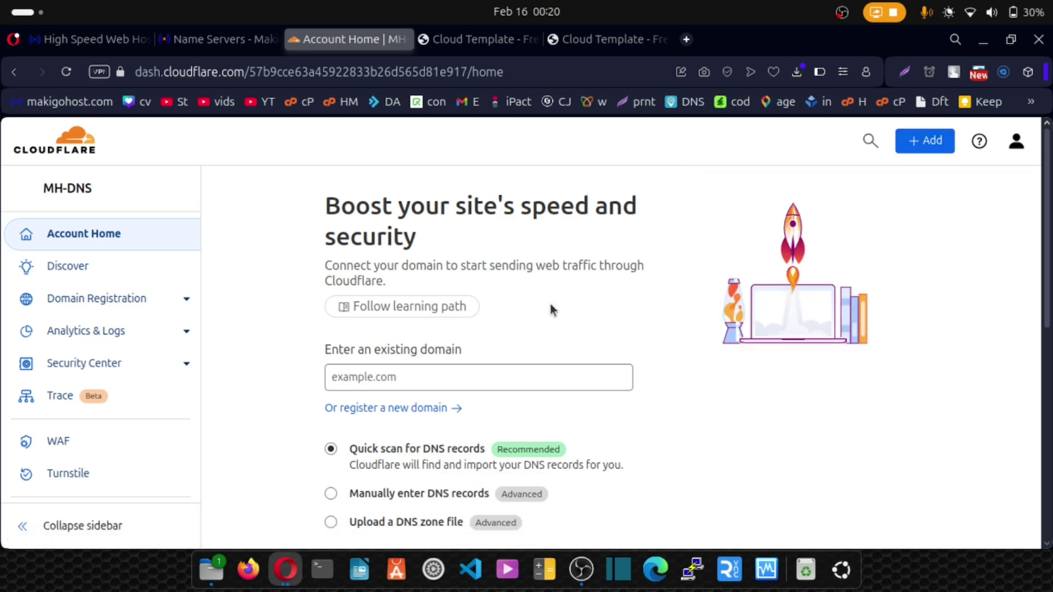
click(373, 373)
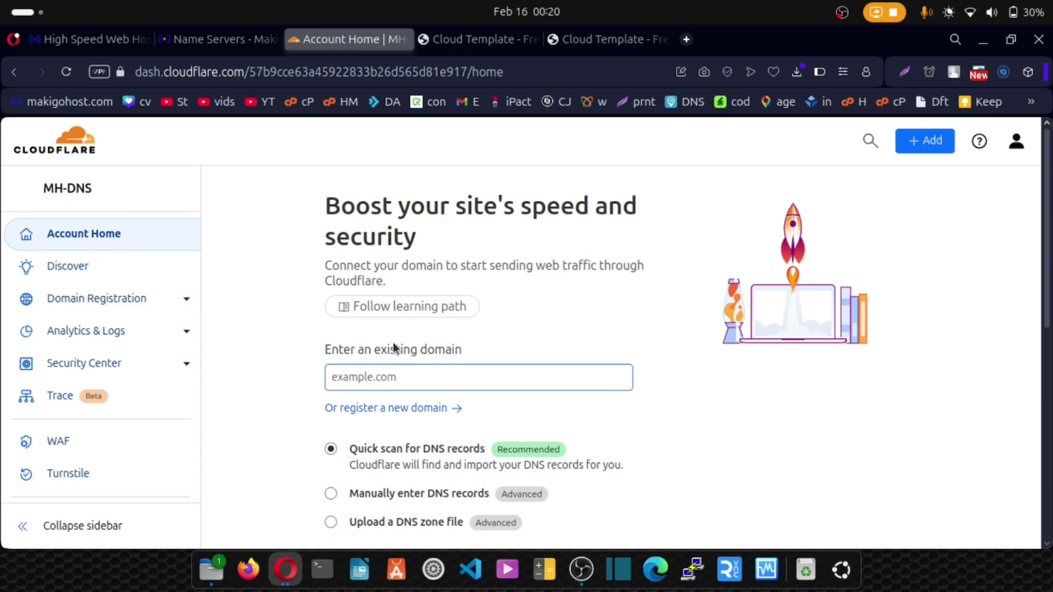
click(343, 376)
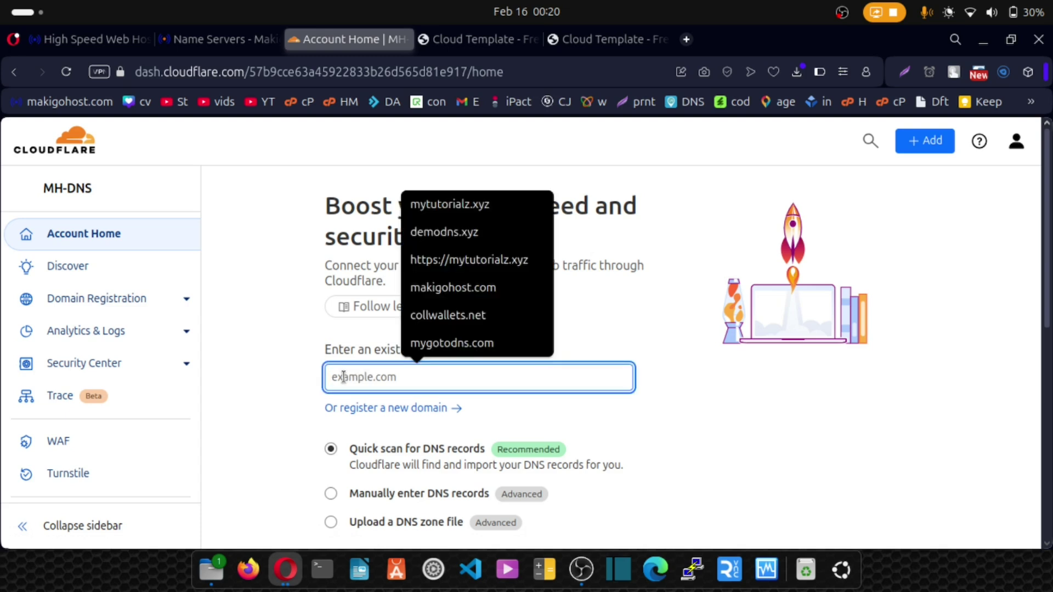
click(449, 204)
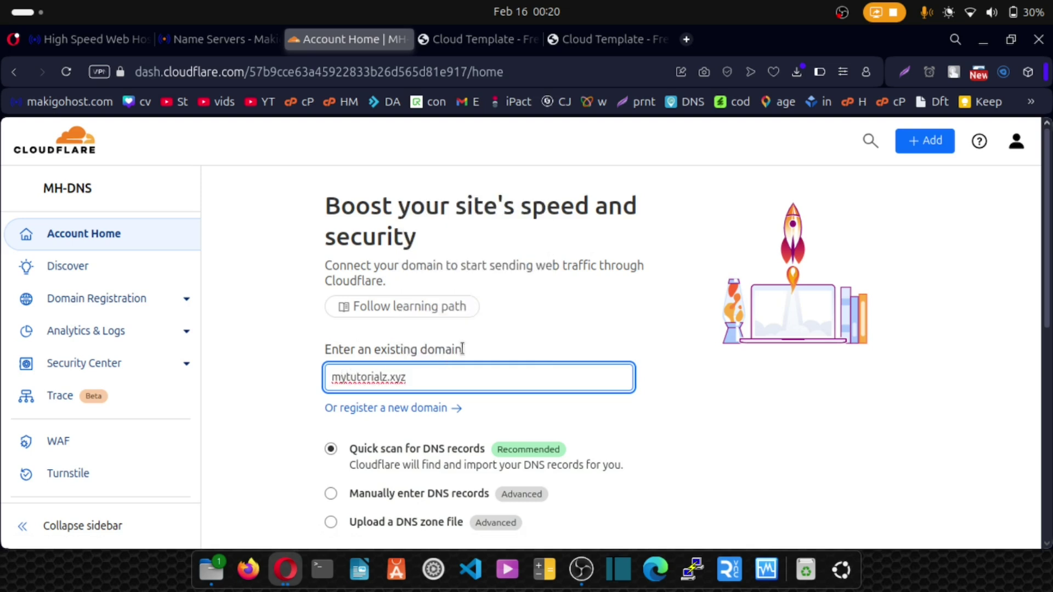
scroll(475, 345, down, 3)
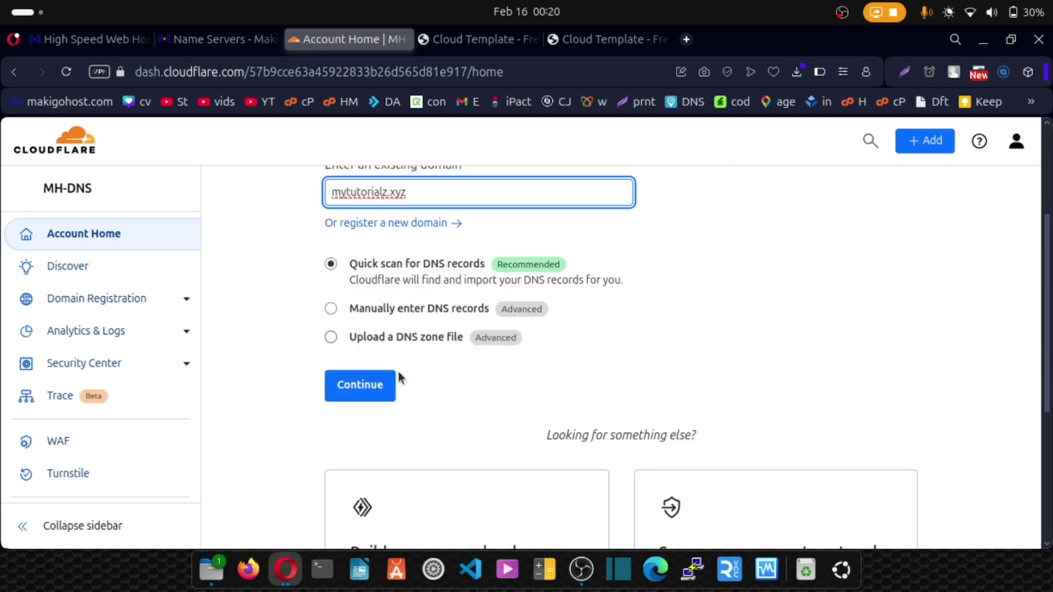
click(359, 389)
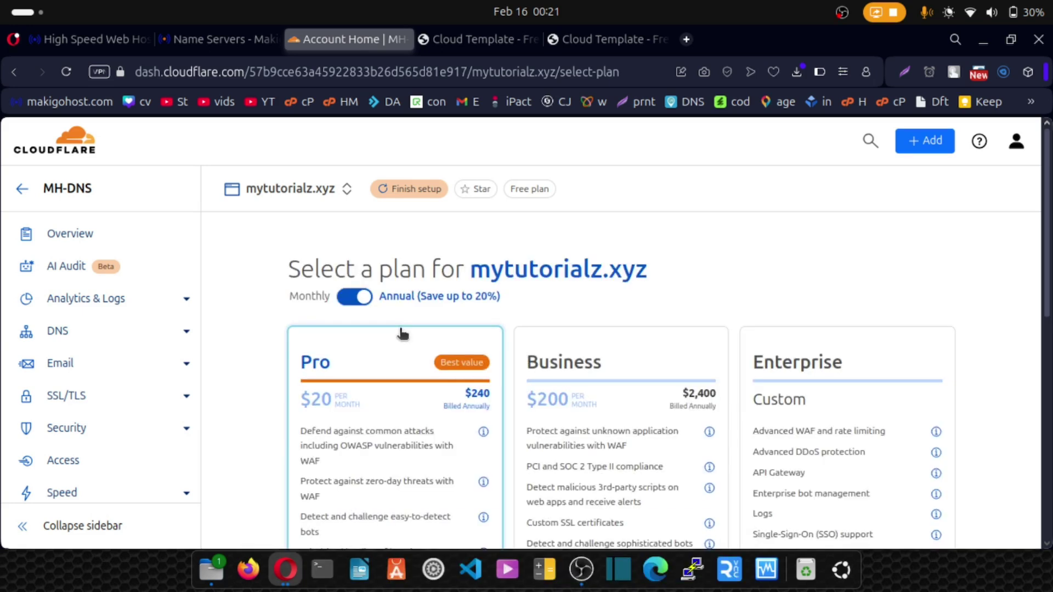
Step: Choose the Free plan for mytutorialz.xyz
scroll(403, 334, down, 10)
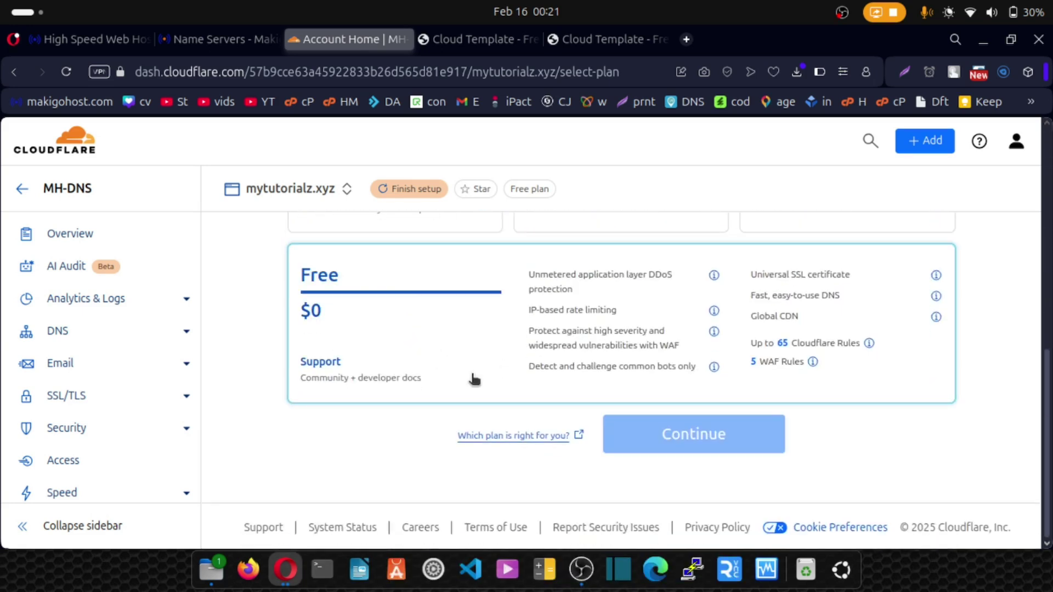
click(455, 364)
click(705, 445)
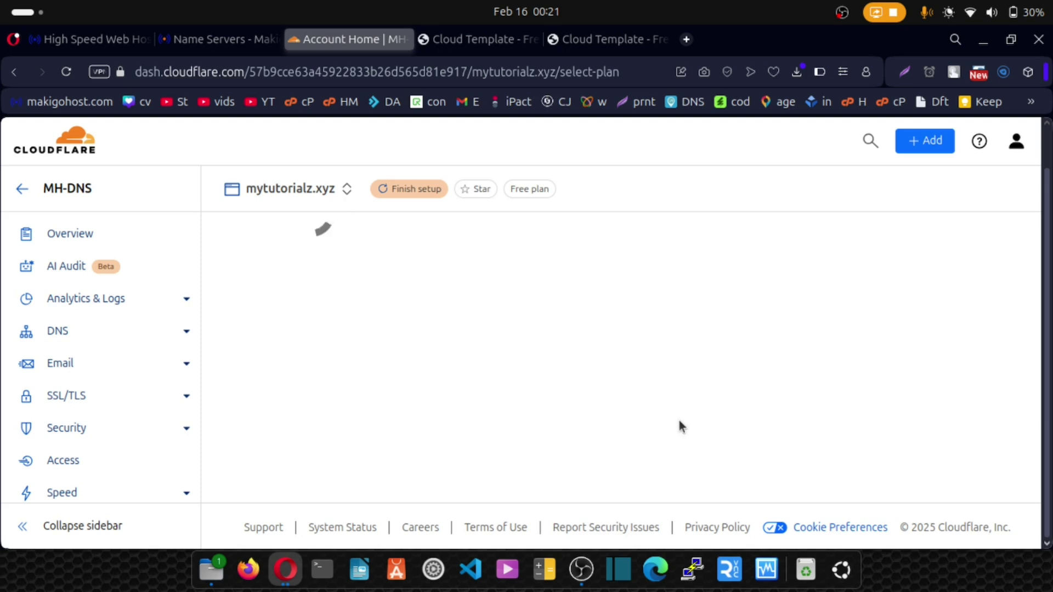
Step: Review the scanned DNS records: 8 A, 2 CNAME, 1 MX and 4 TXT
scroll(636, 293, down, 3)
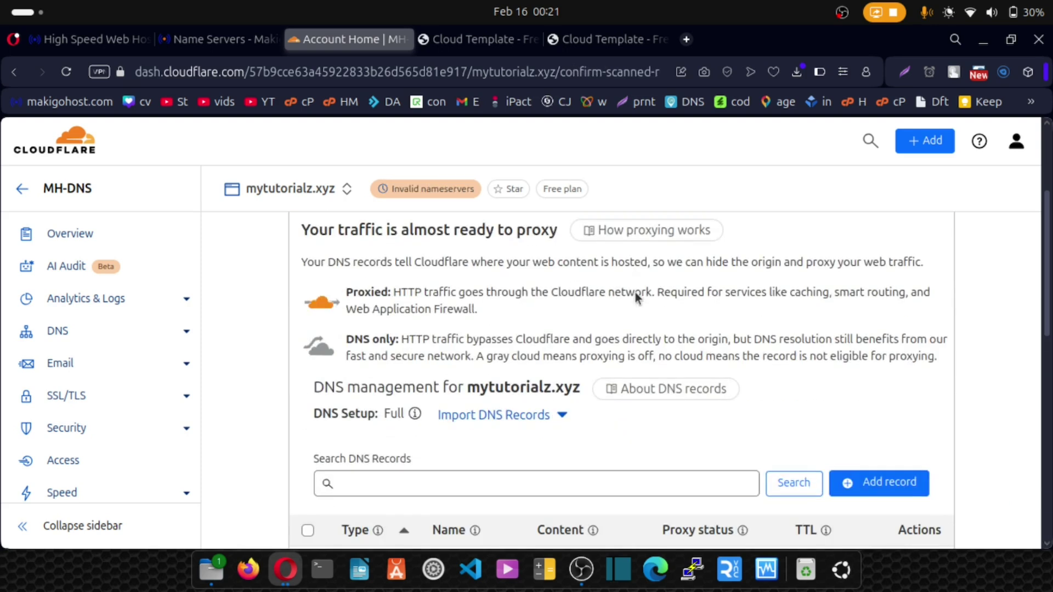
scroll(633, 299, down, 10)
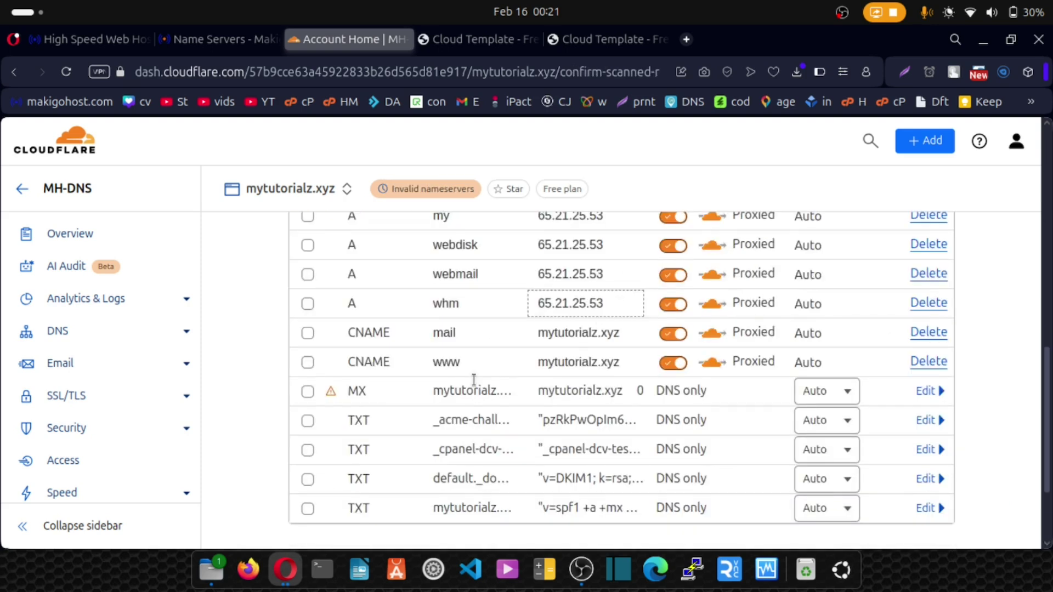
scroll(444, 341, down, 3)
scroll(443, 342, up, 10)
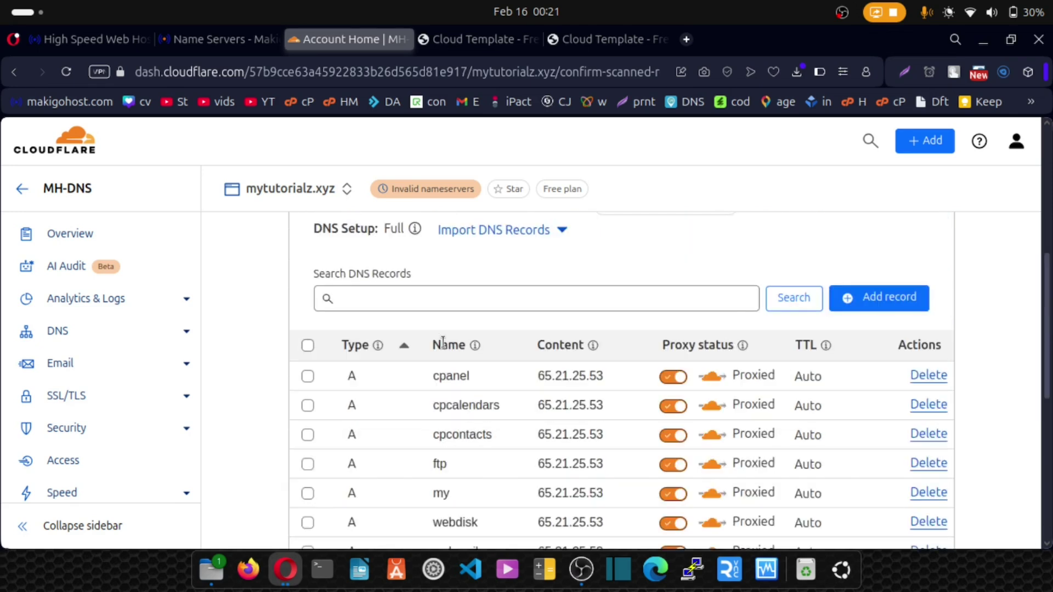
scroll(443, 341, down, 10)
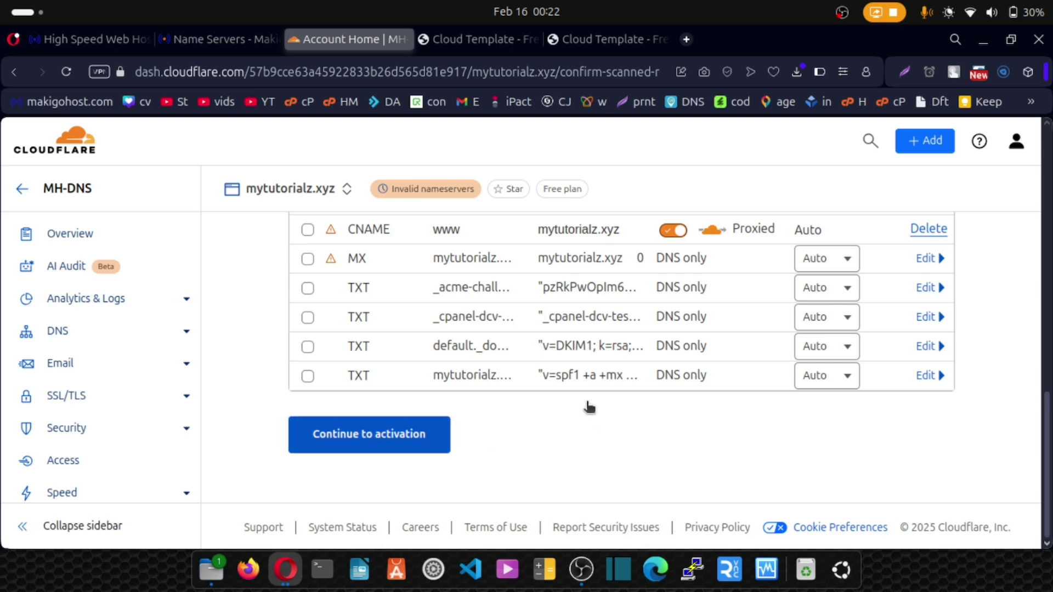
scroll(541, 315, up, 5)
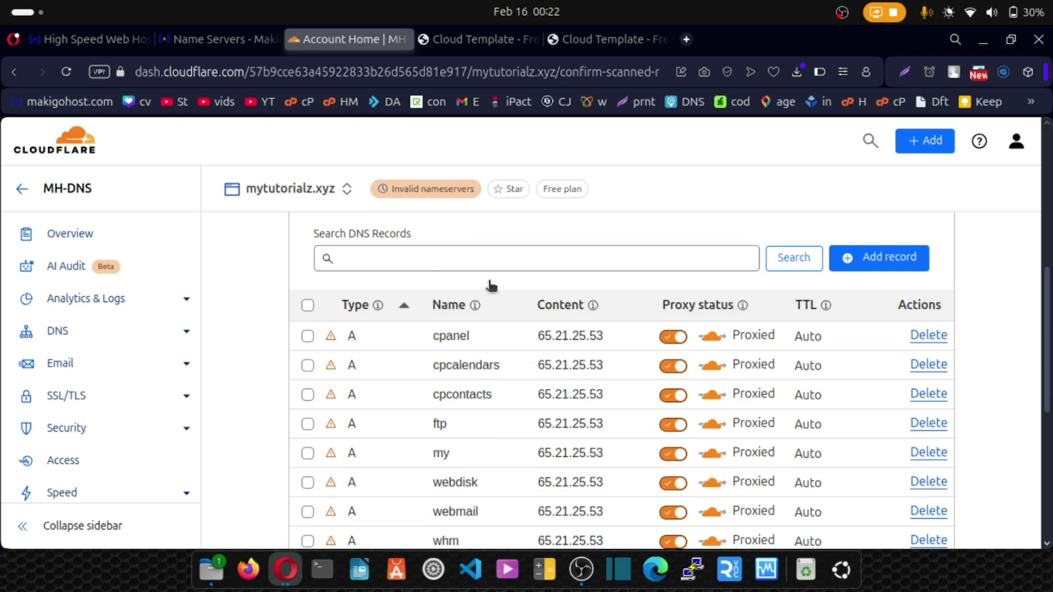
scroll(482, 287, up, 3)
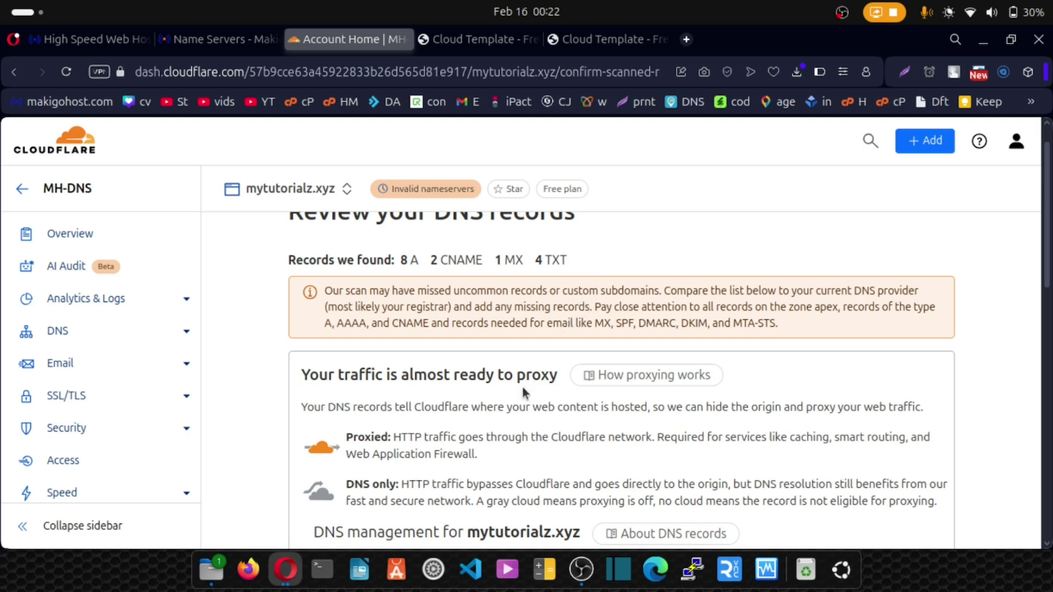
scroll(521, 384, down, 10)
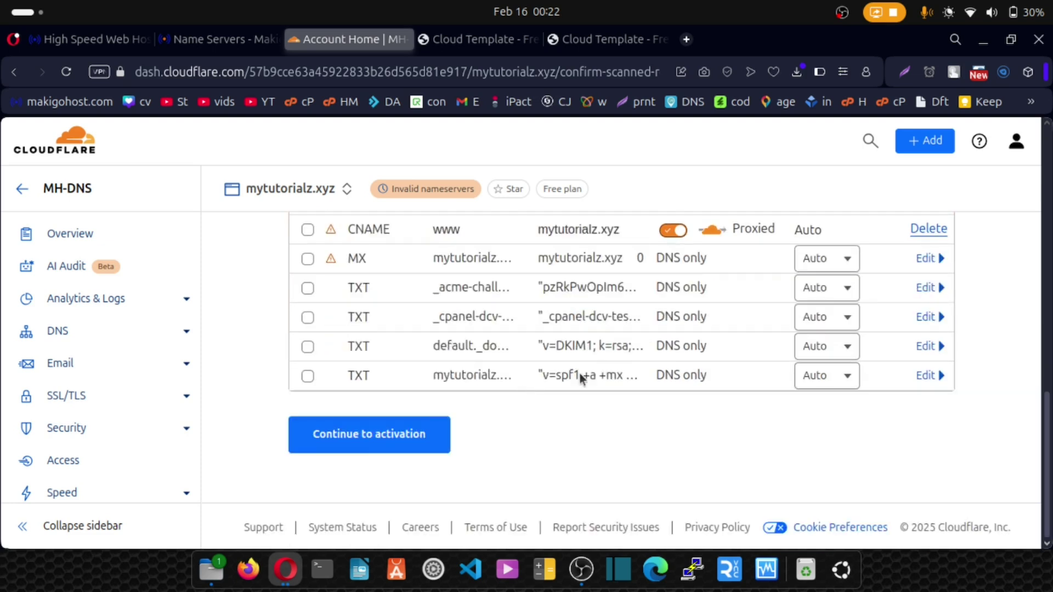
Step: Continue to activation and copy the nameserver alex.ns.cloudflare.com for the registrar
click(351, 436)
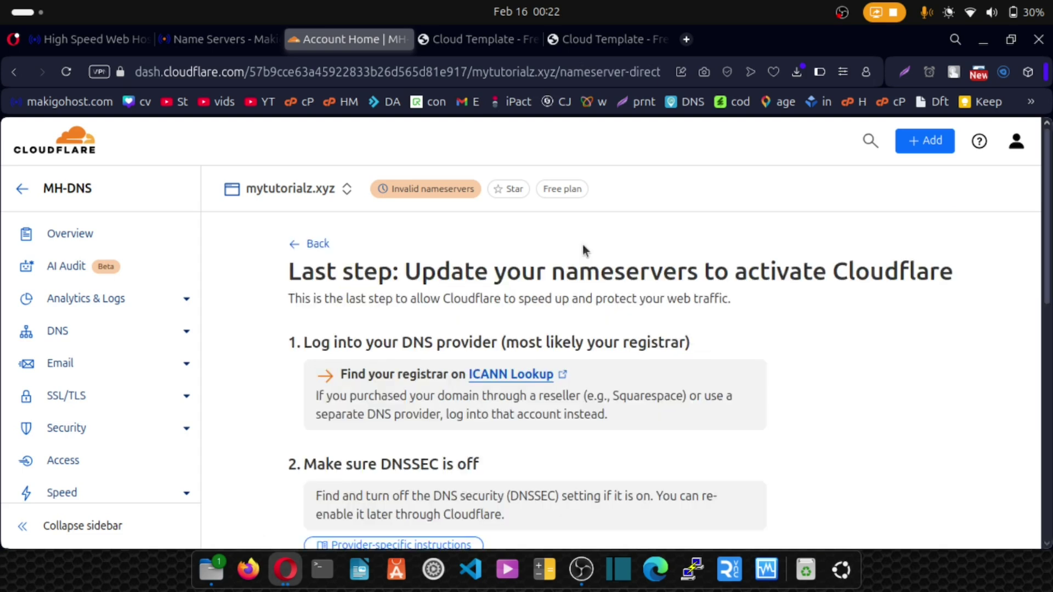
scroll(582, 244, down, 2)
scroll(582, 245, down, 7)
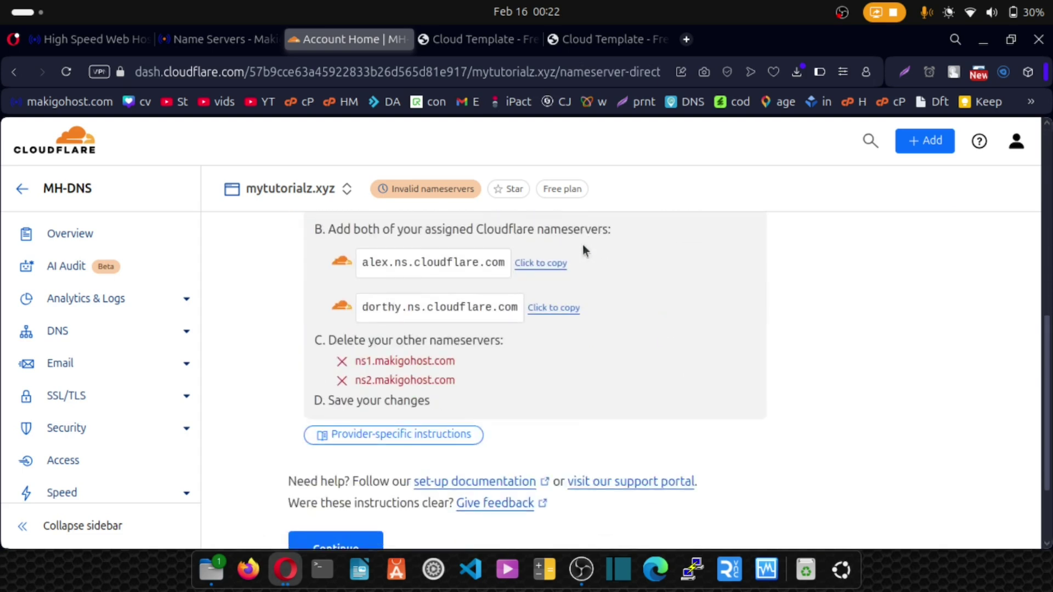
scroll(582, 244, up, 2)
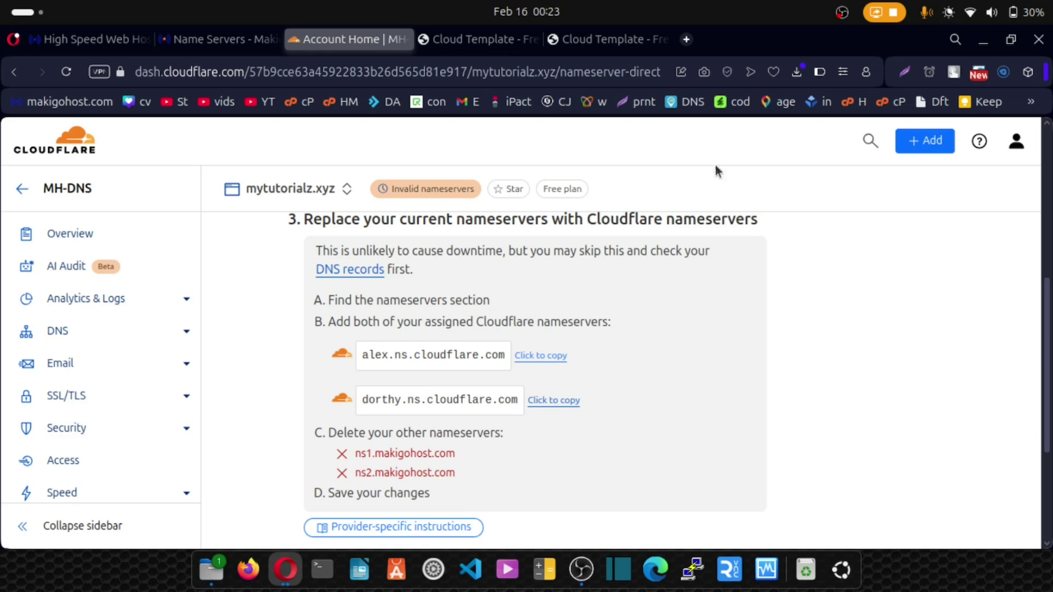
click(543, 363)
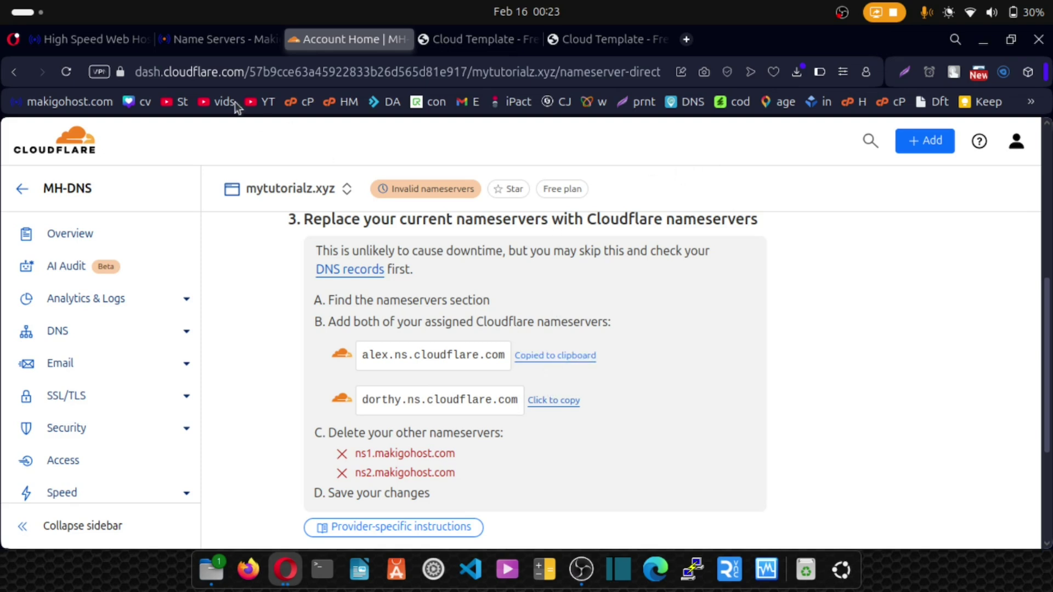
key(ctrl+Page_Up)
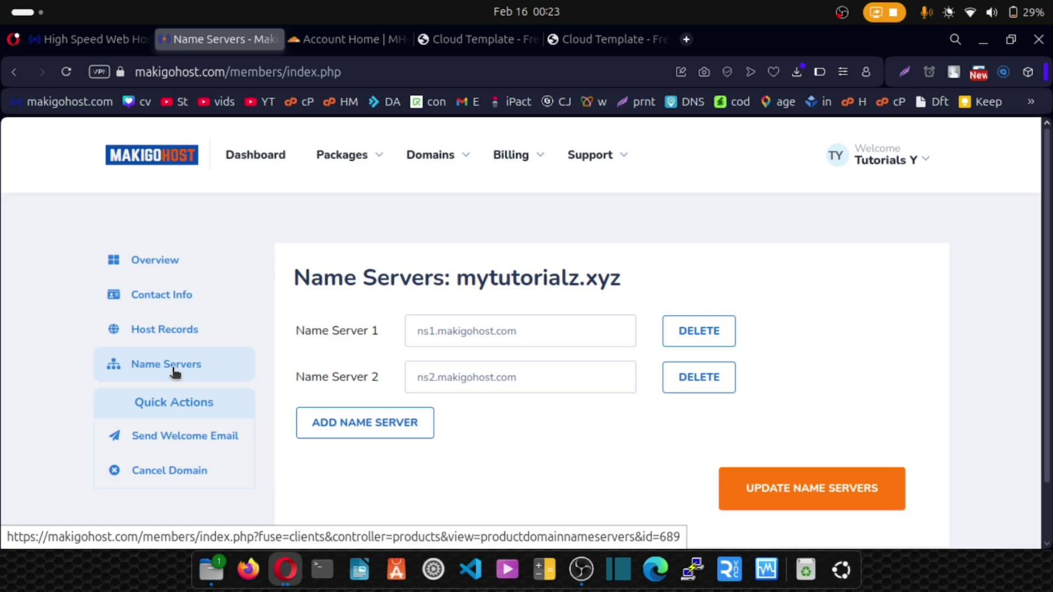
Step: Replace the Makigohost name servers with alex.ns.cloudflare.com and dorthy.ns.cloudflare.com and save
drag(523, 331, 415, 331)
key(ctrl+v)
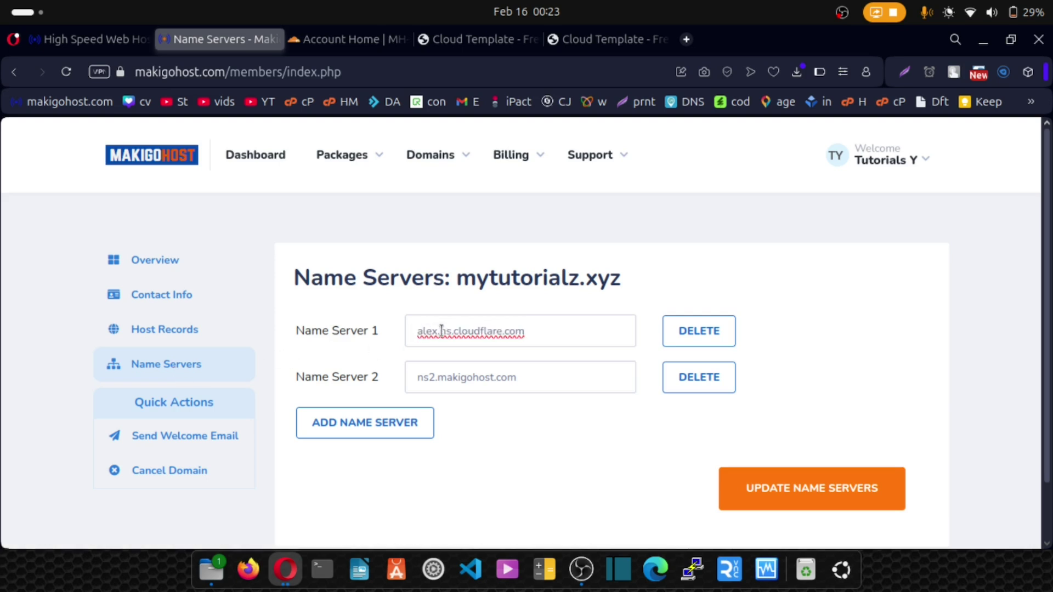
click(367, 44)
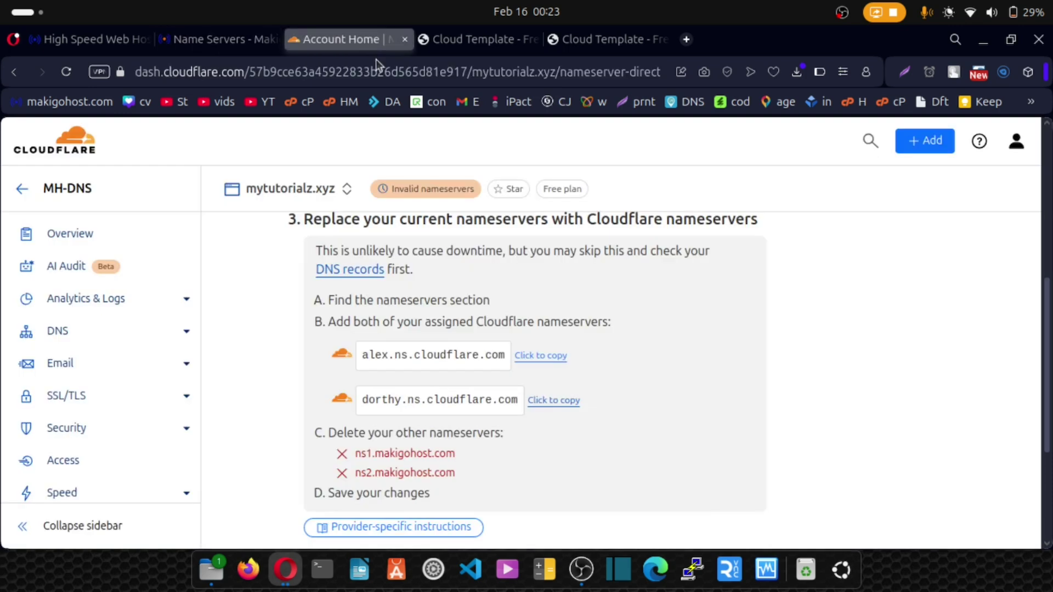
click(570, 405)
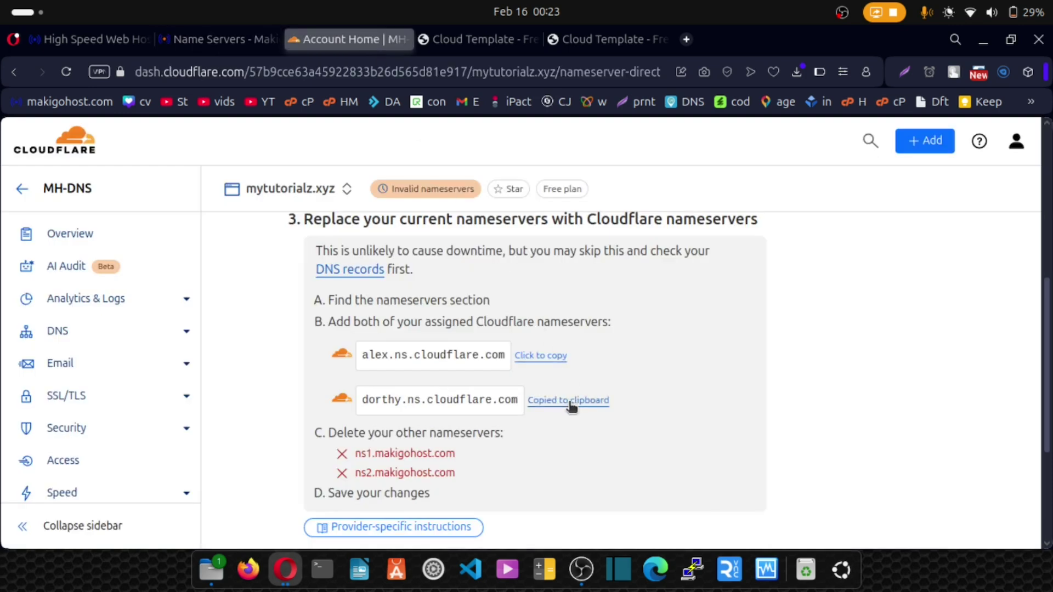
click(223, 48)
drag(532, 378, 368, 373)
key(ctrl+v)
click(821, 500)
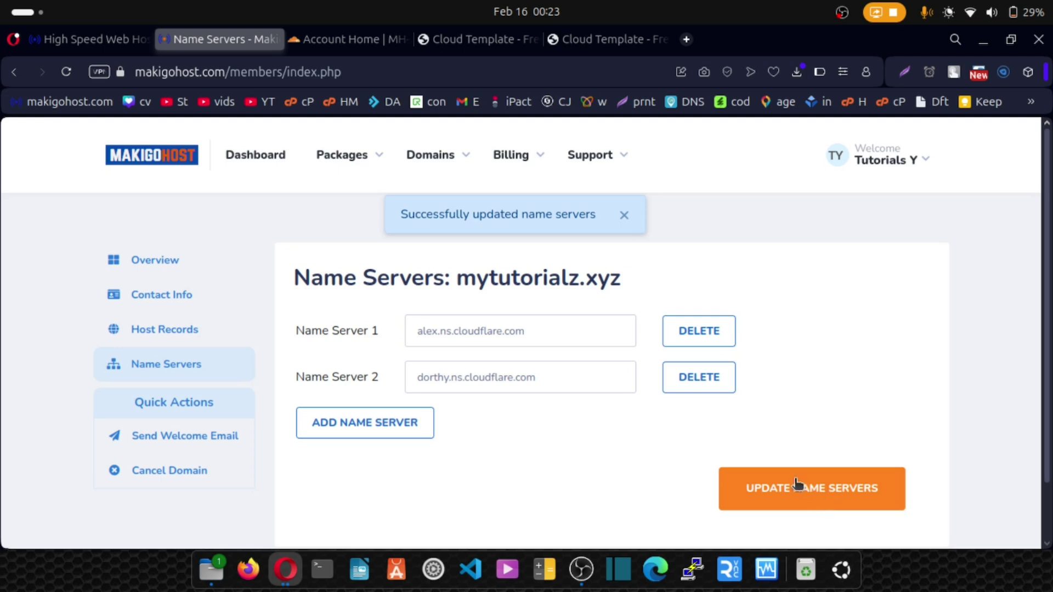
Step: Confirm the nameserver instructions are completed in Cloudflare
click(327, 40)
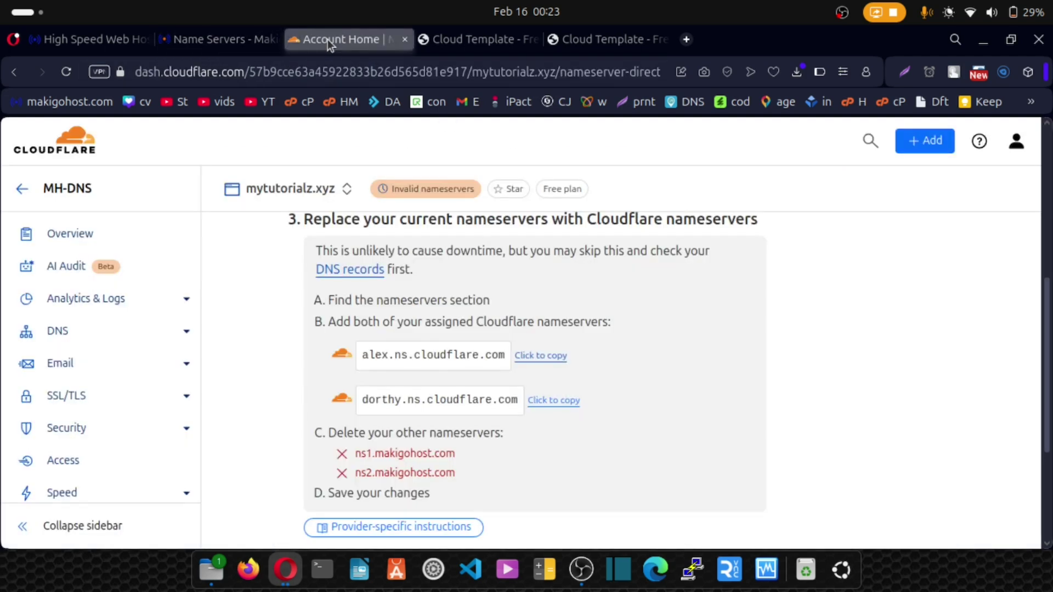
scroll(422, 307, down, 2)
scroll(436, 351, down, 2)
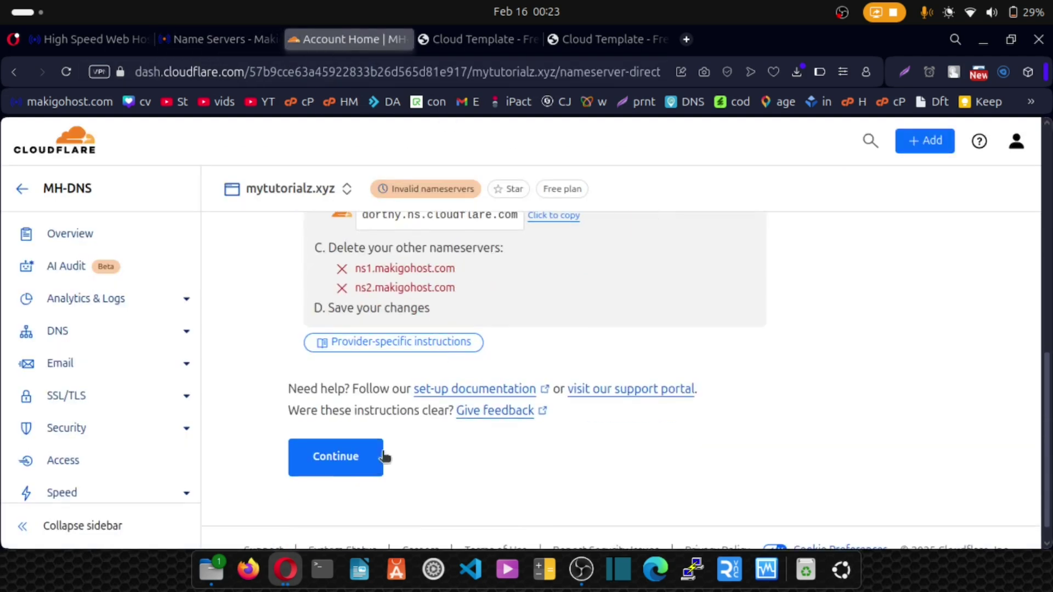
click(339, 475)
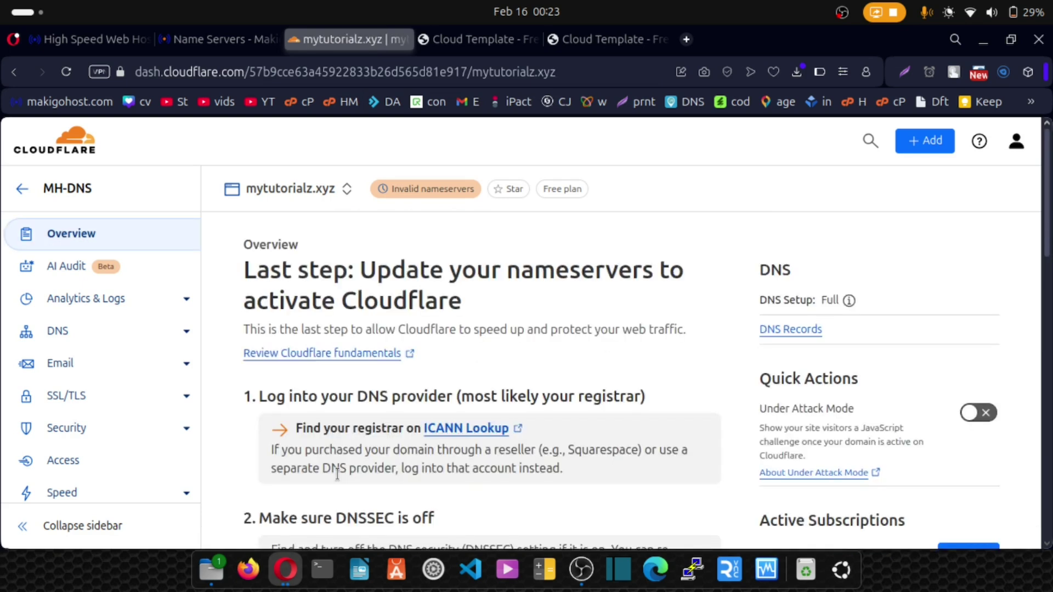
Step: Run 'Check nameservers now' for mytutorialz.xyz; status still shows Invalid nameservers
scroll(552, 326, down, 10)
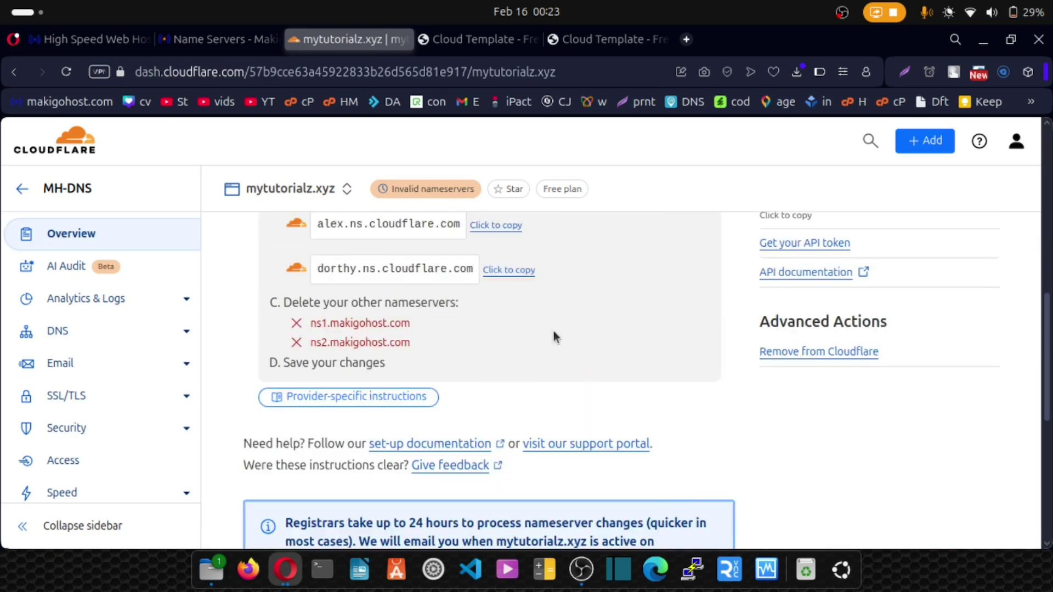
scroll(554, 340, down, 3)
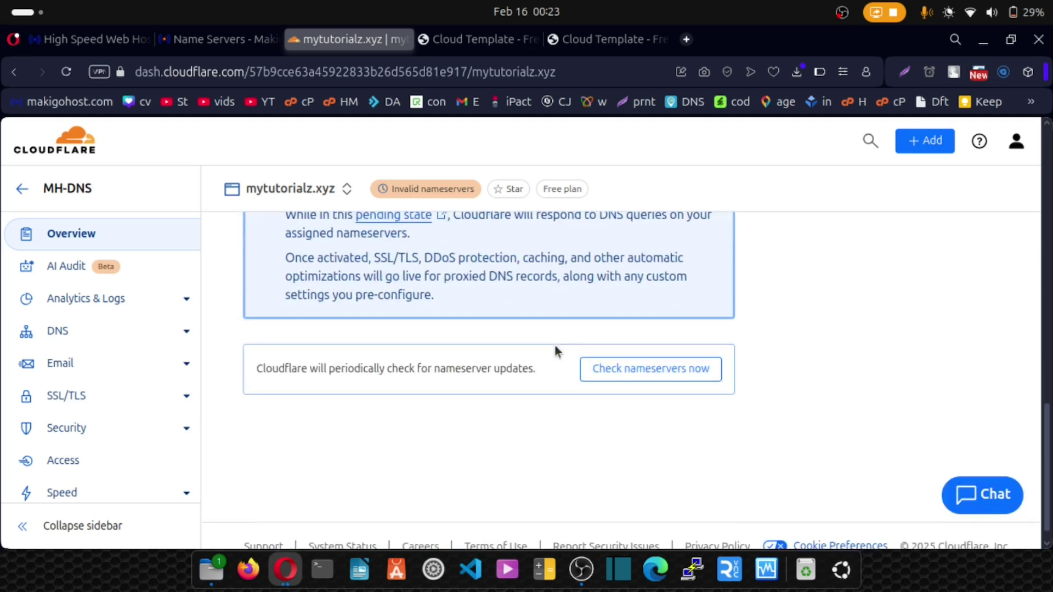
click(610, 378)
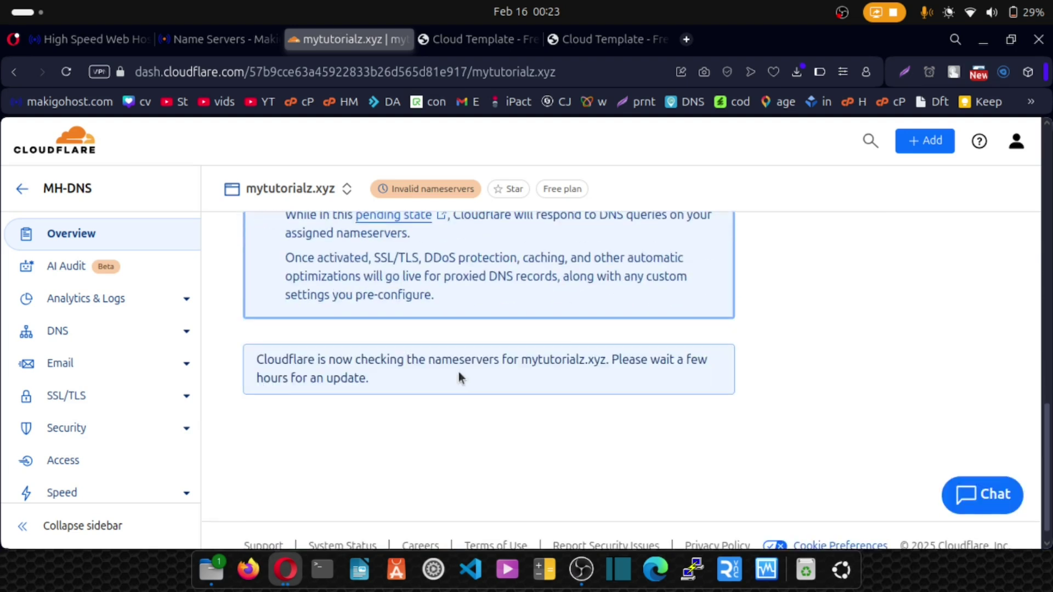
scroll(458, 373, up, 6)
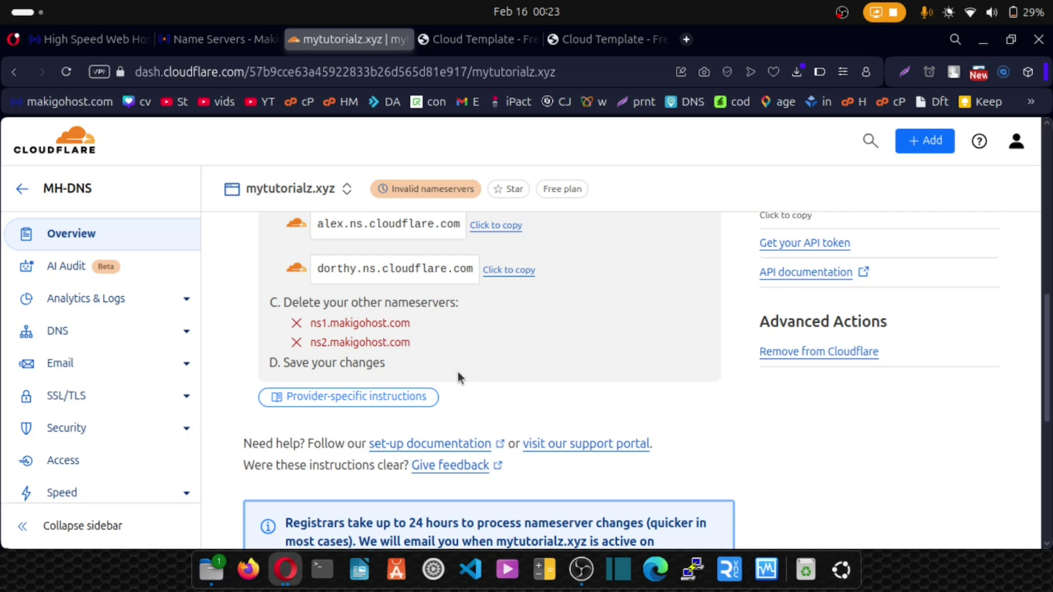
scroll(455, 367, up, 5)
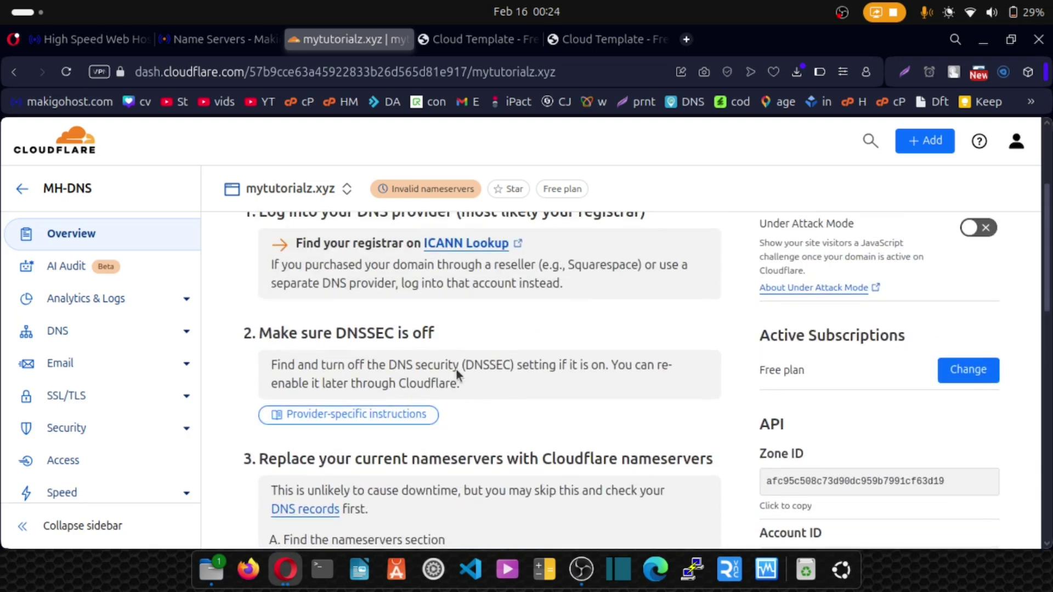
scroll(455, 365, down, 10)
scroll(458, 356, up, 5)
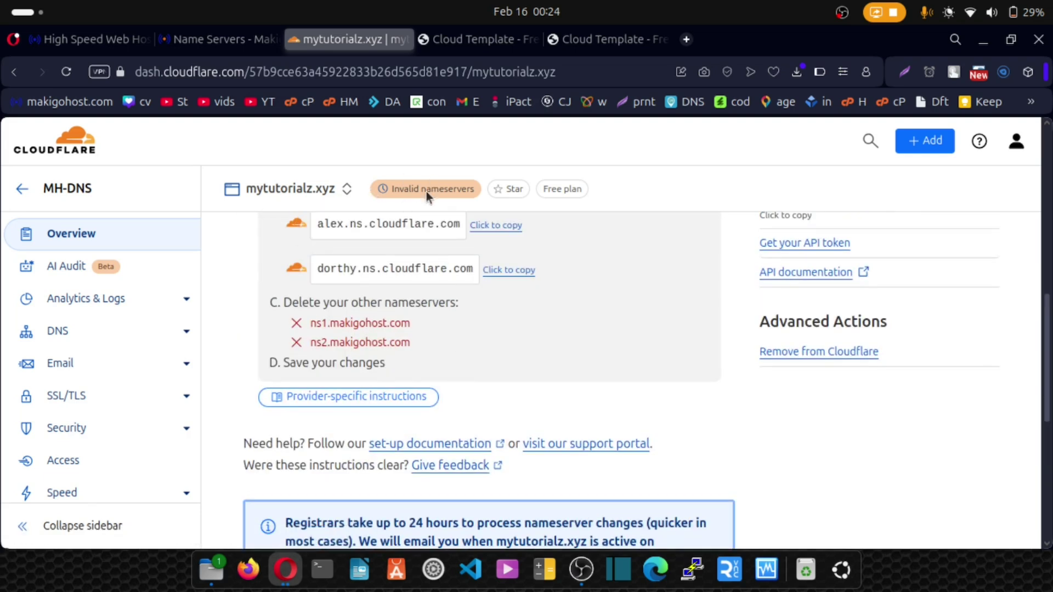
mouse_move(416, 193)
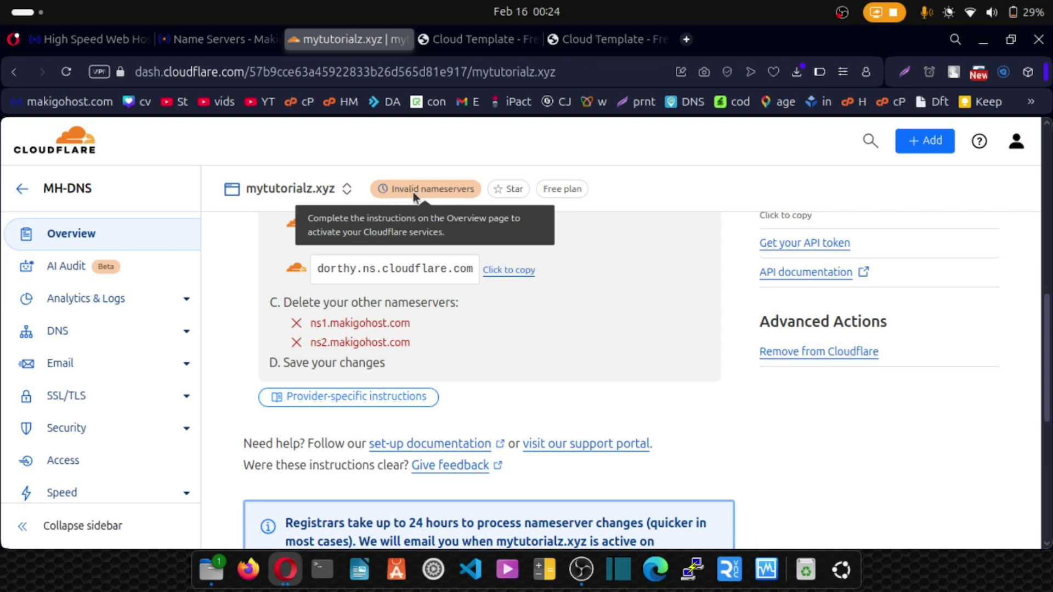
Step: Preview the local Cloud Template site, browsing its Company and Pricing pages
click(577, 42)
scroll(390, 206, down, 10)
scroll(403, 264, down, 10)
scroll(409, 277, down, 10)
scroll(514, 192, up, 2)
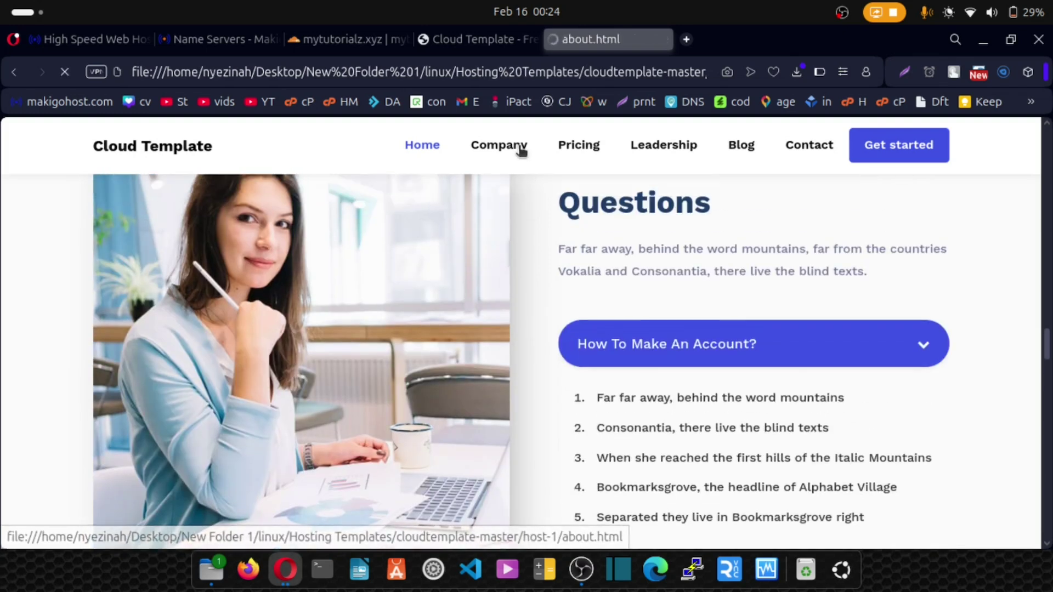
click(521, 148)
click(598, 163)
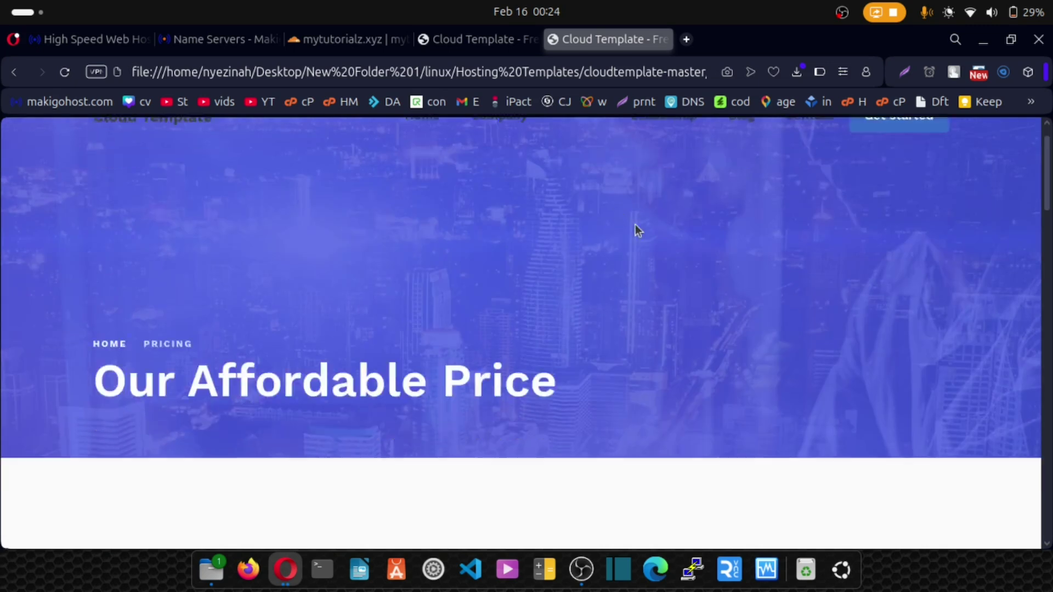
scroll(576, 236, down, 3)
scroll(465, 254, up, 3)
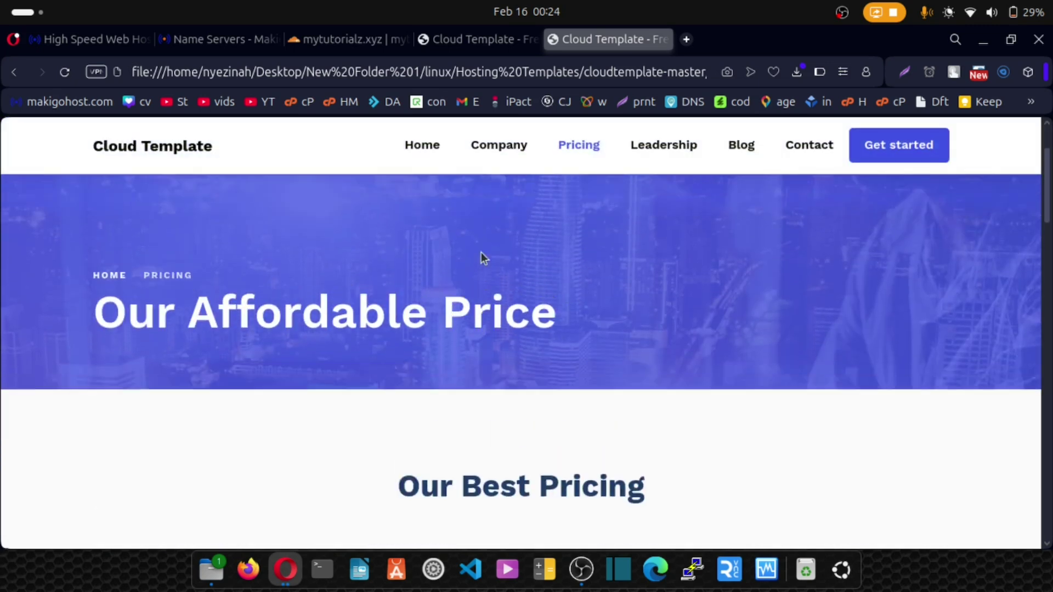
key(alt+Tab)
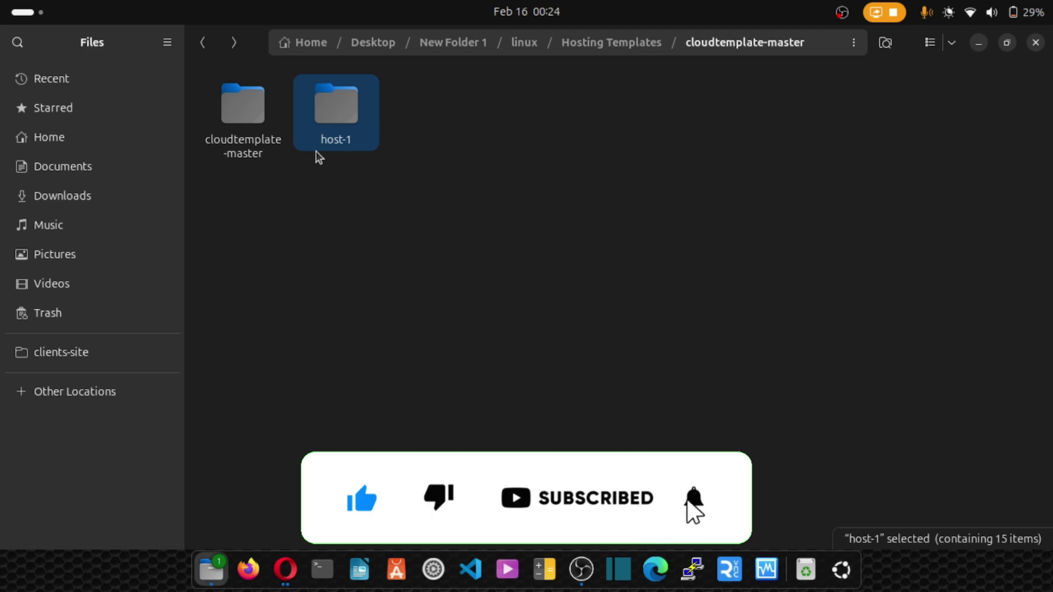
Step: Select all files in host-1 and compress them into myproject.zip
double_click(336, 114)
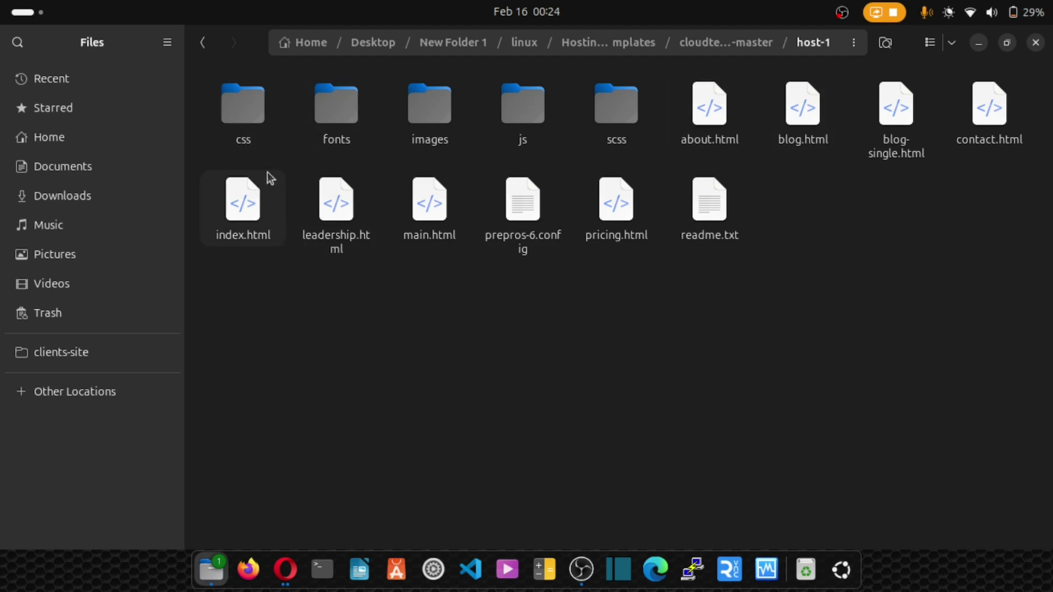
click(252, 133)
key(ctrl+a)
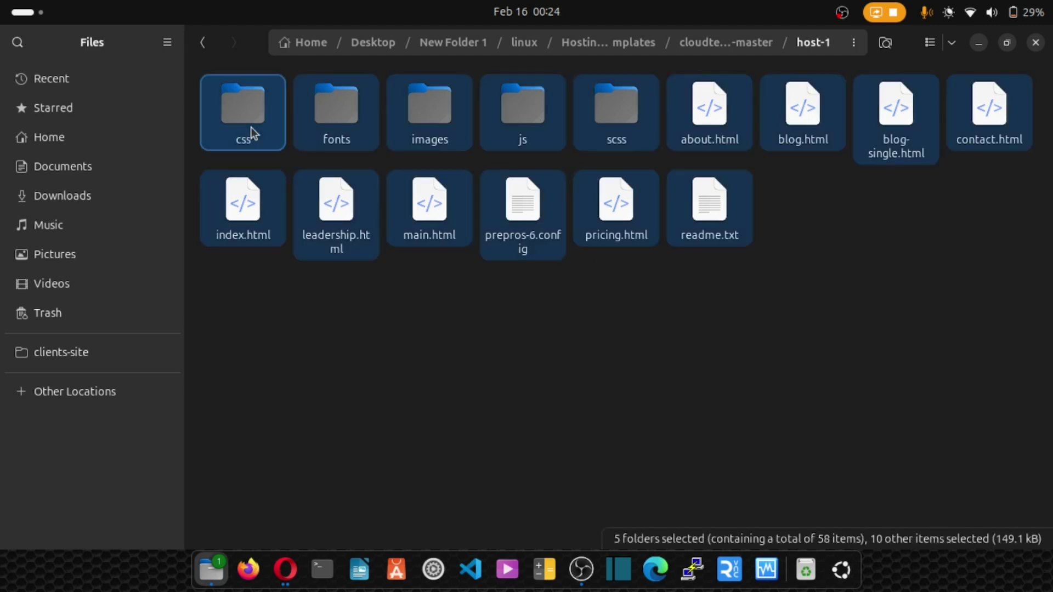
right_click(253, 132)
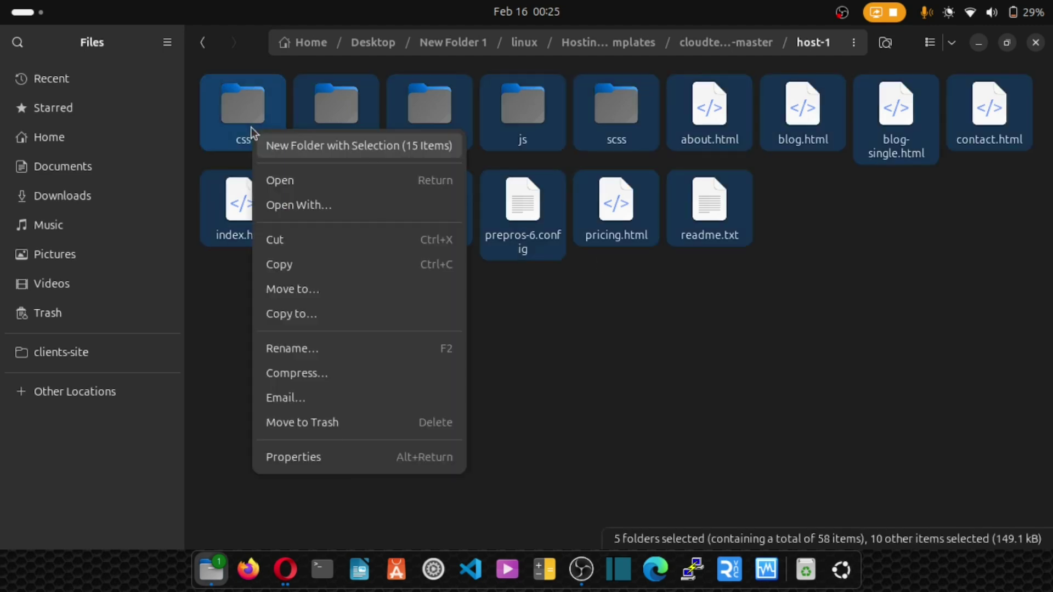
click(318, 372)
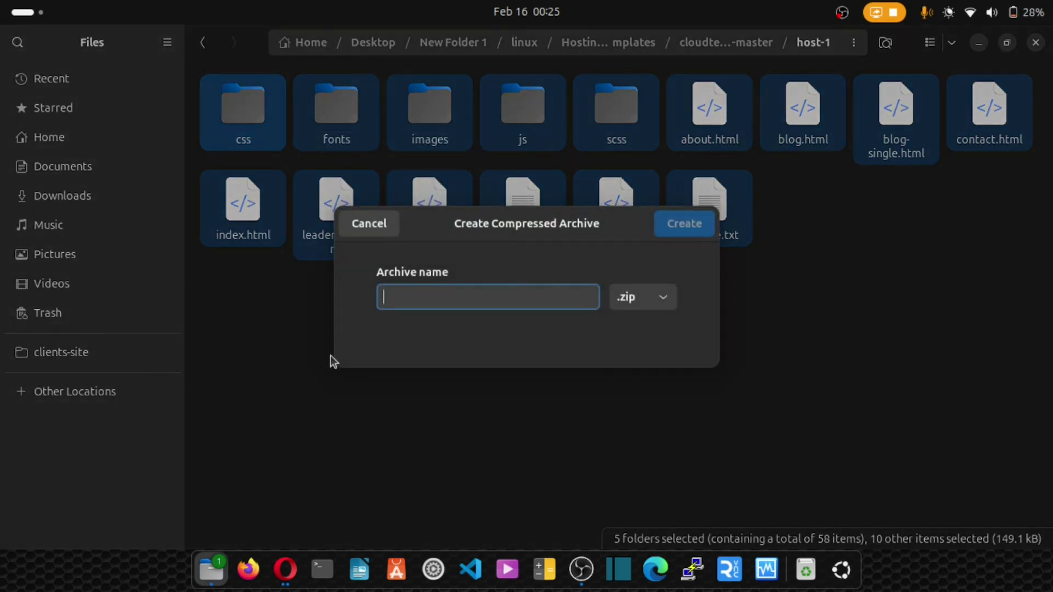
text(myproje)
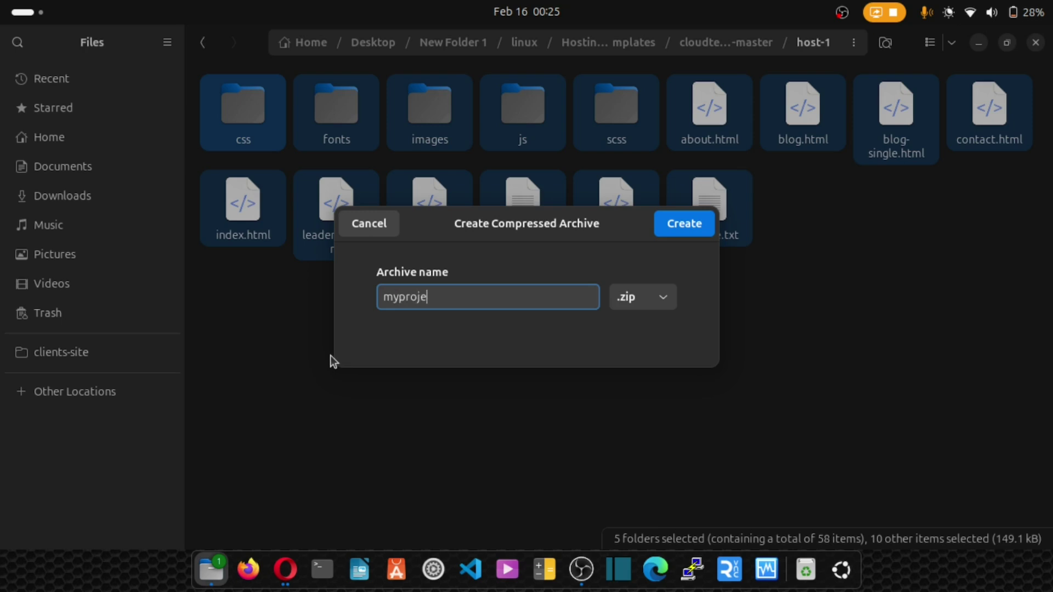
text(ct)
key(BackSpace)
key(BackSpace)
text(ct)
click(682, 233)
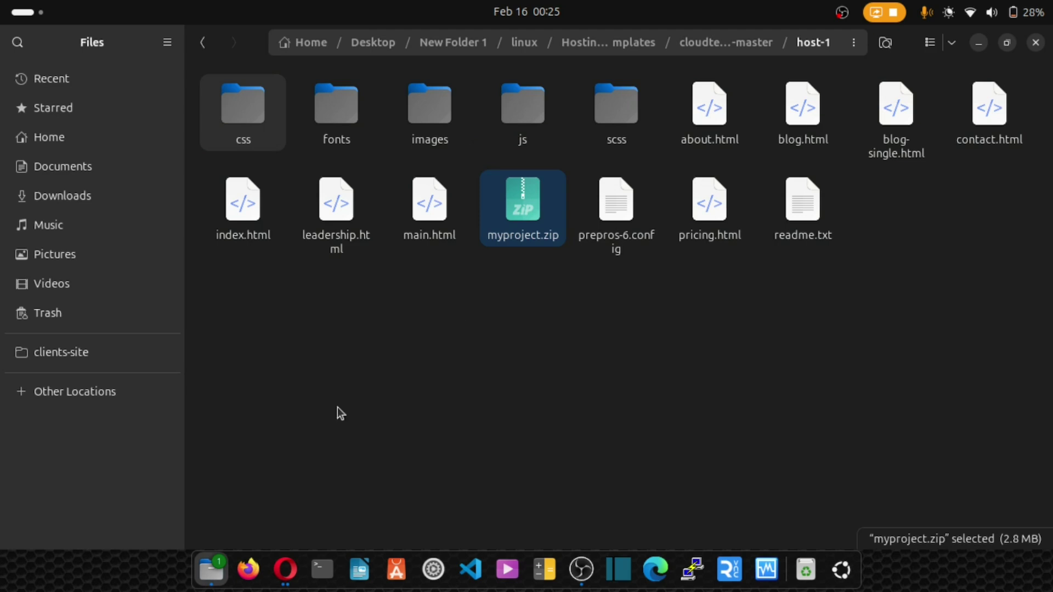
Step: Reload the mytutorialz.xyz dashboard to confirm its status is now Active
click(285, 569)
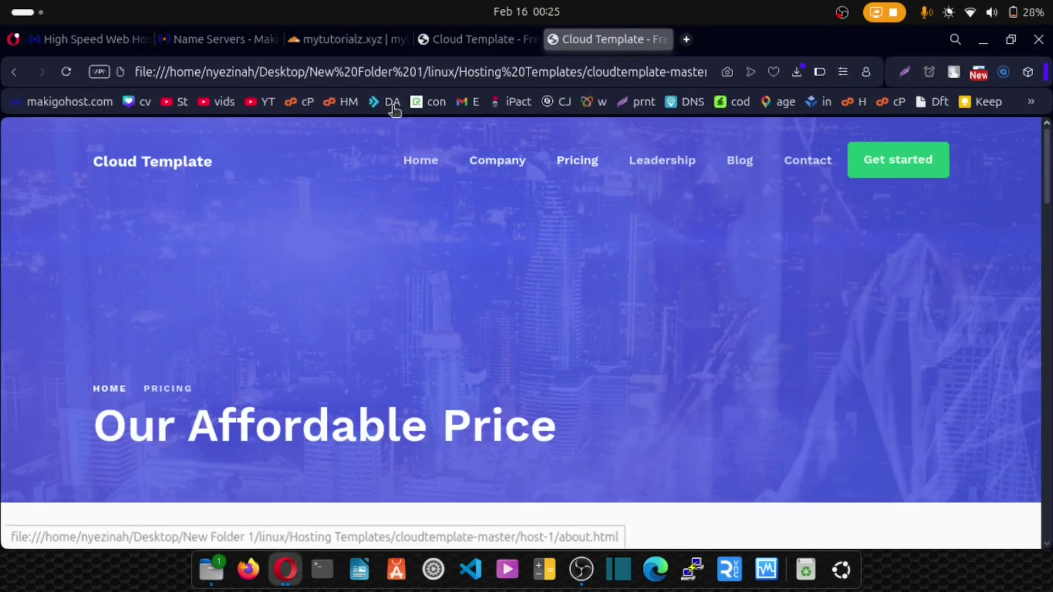
click(322, 38)
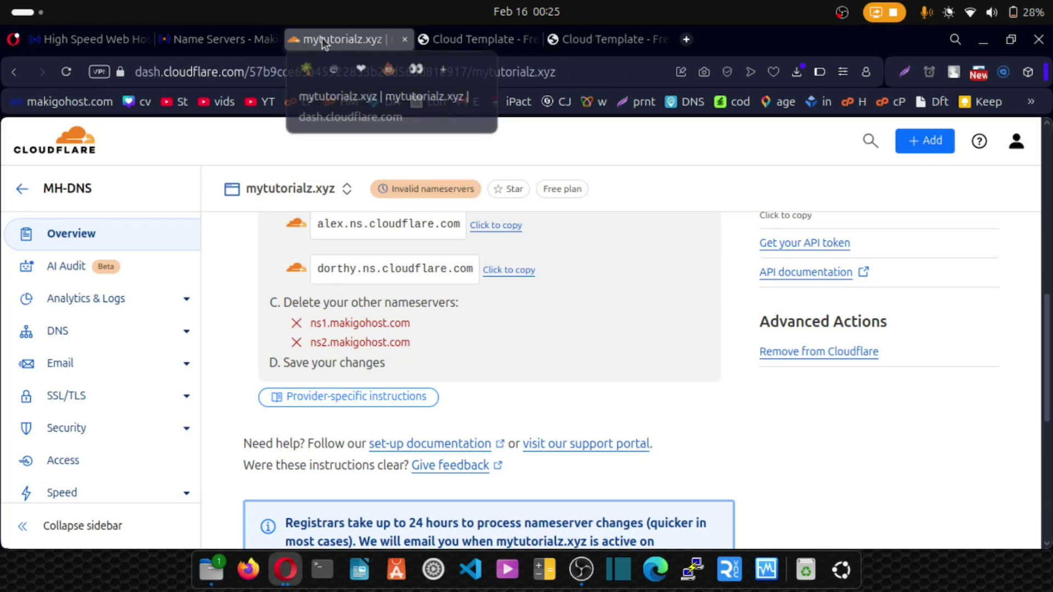
click(68, 72)
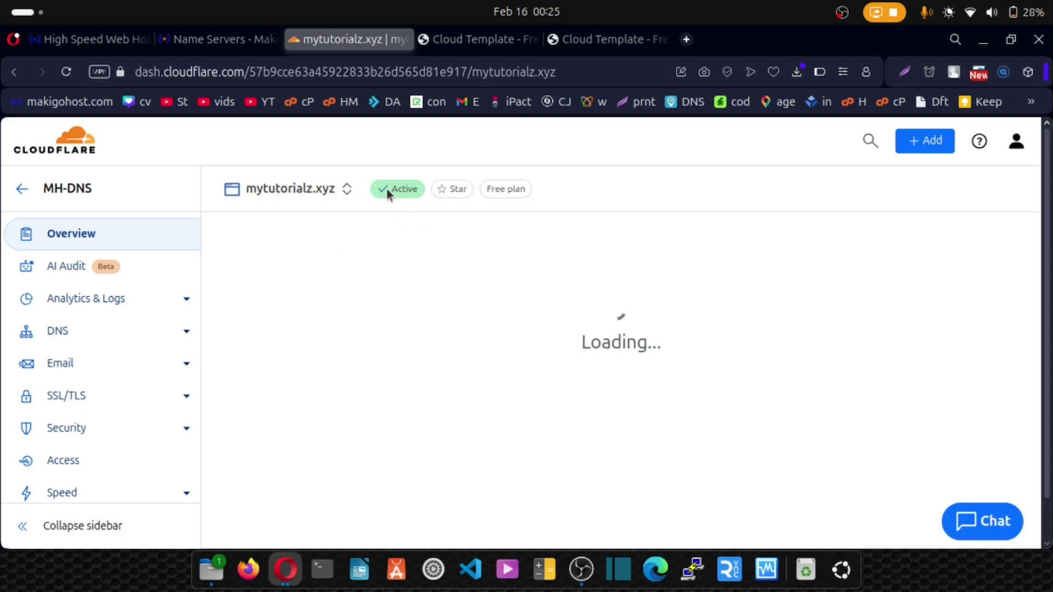
mouse_move(386, 190)
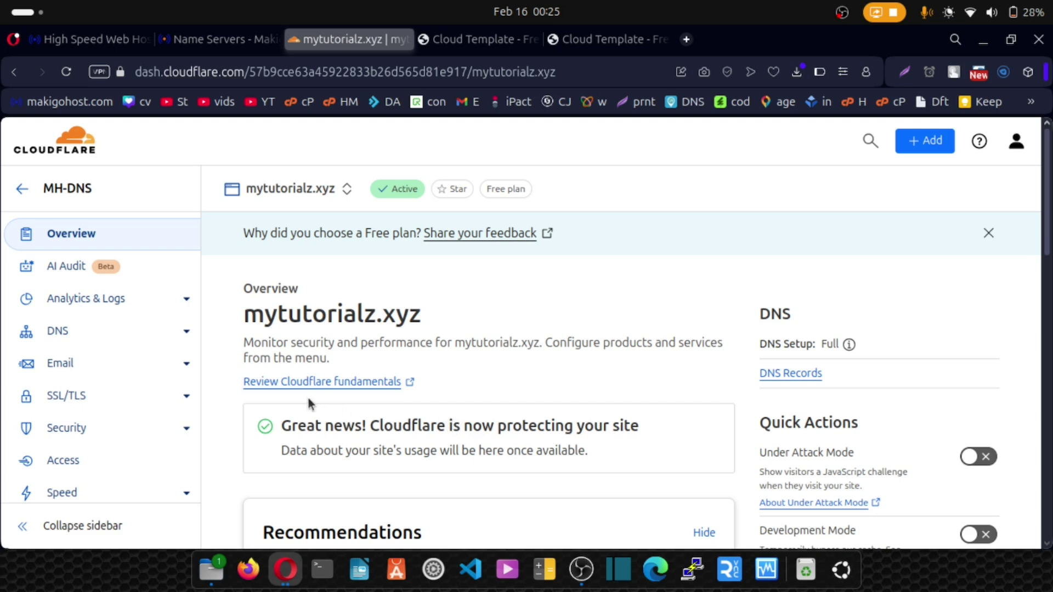
Step: Go to Workers & Pages under Compute (Workers)
click(23, 191)
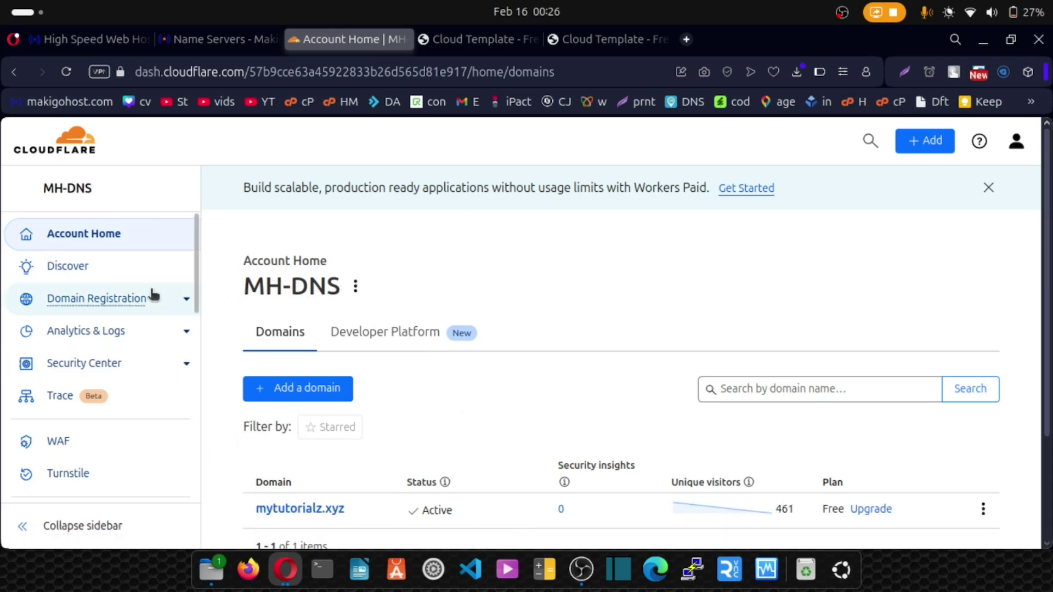
scroll(122, 296, down, 3)
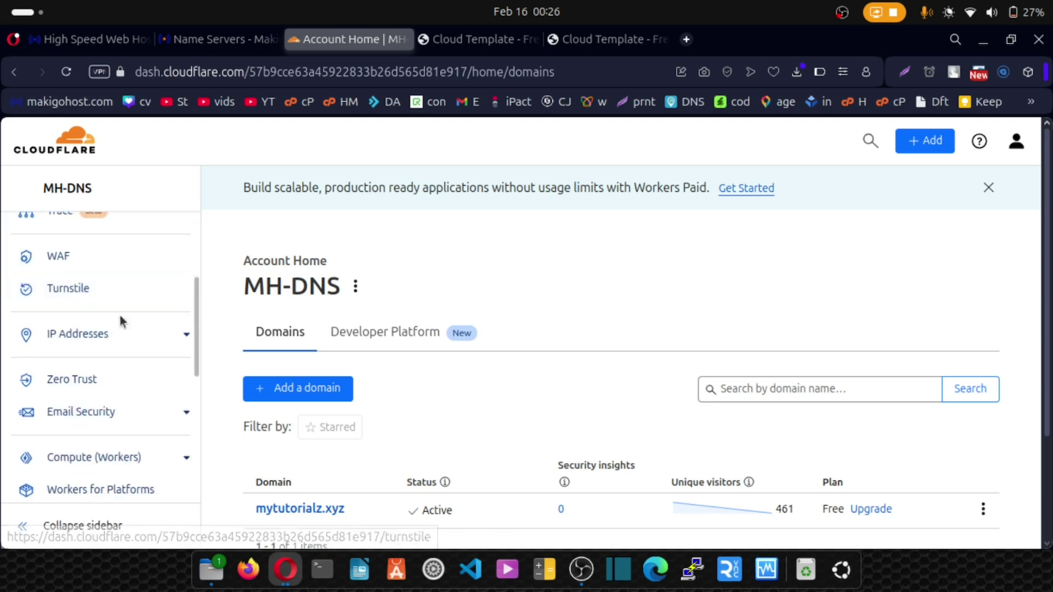
scroll(122, 321, down, 3)
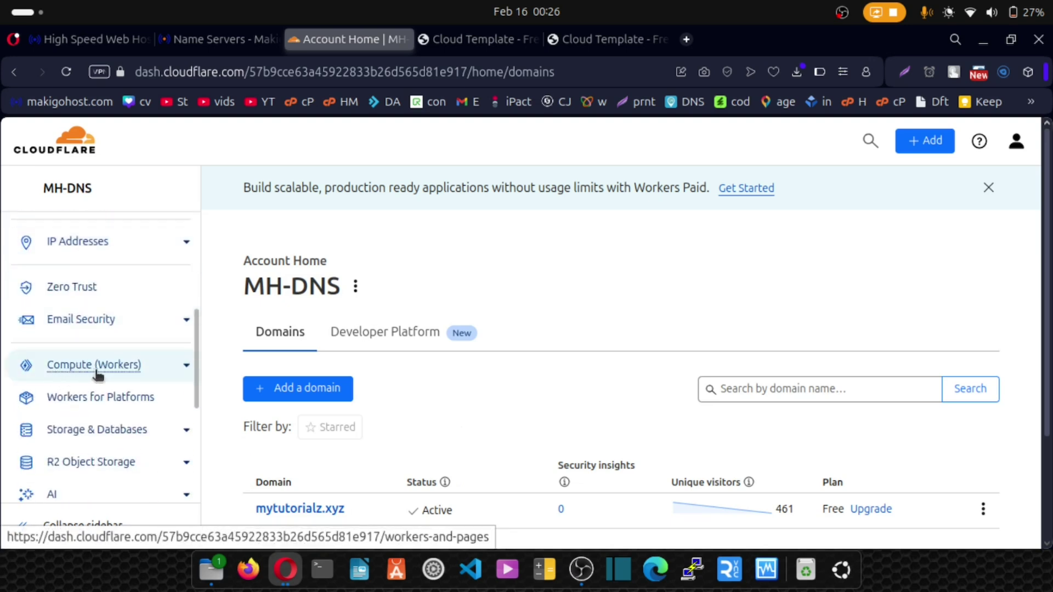
click(187, 366)
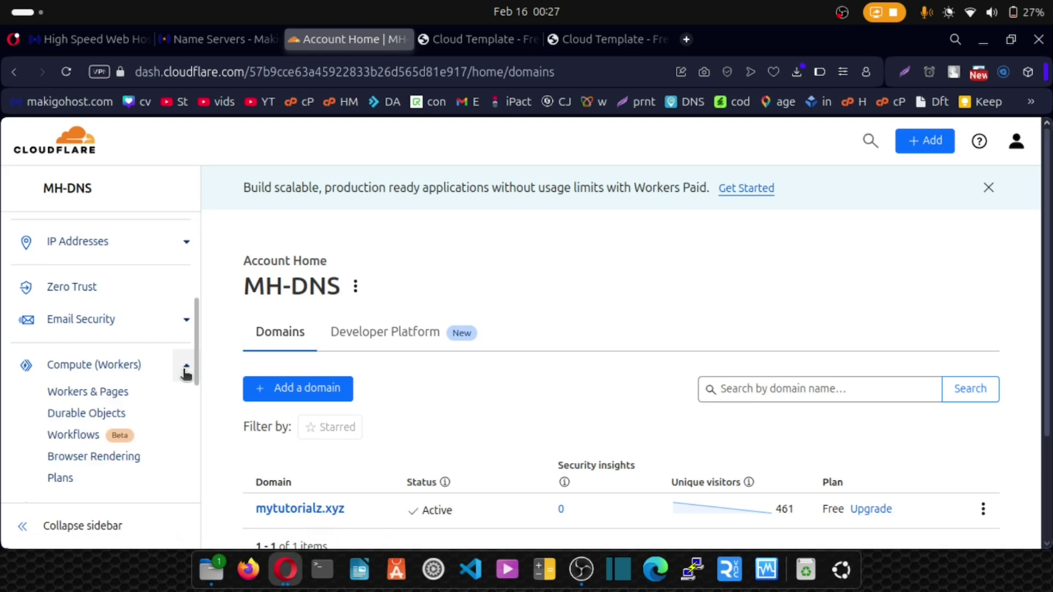
click(90, 398)
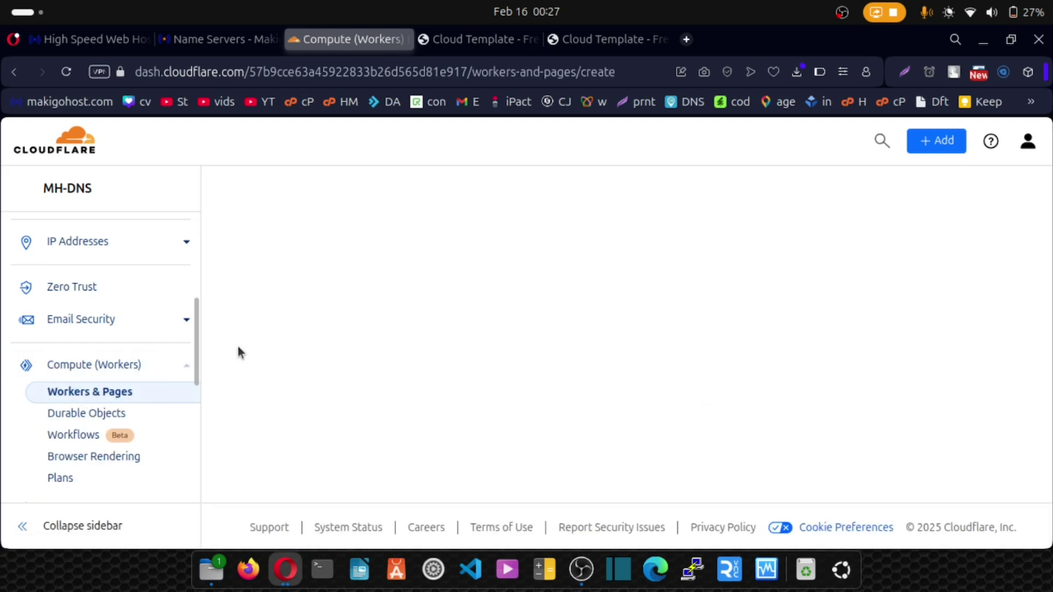
Step: Switch to Pages and find the 'Create using direct upload' option for HTML, CSS and JS
click(353, 282)
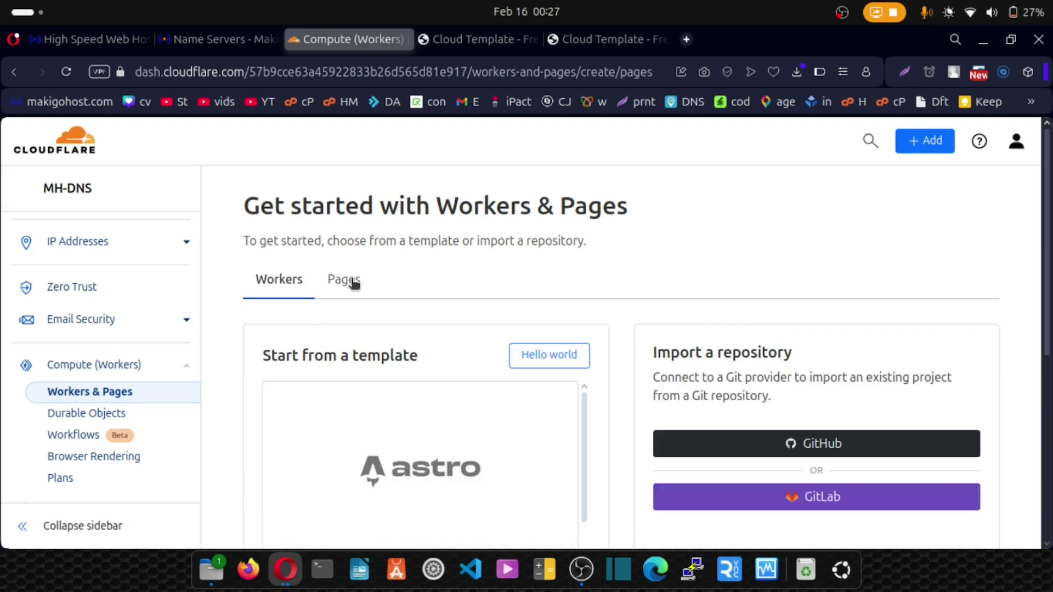
scroll(475, 307, down, 5)
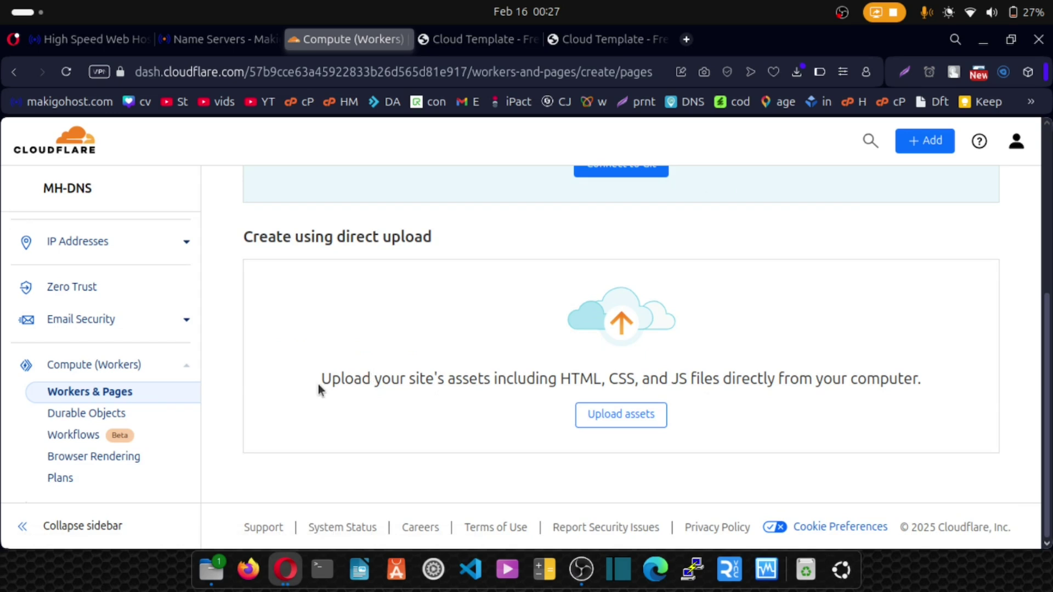
drag(321, 381, 852, 386)
click(563, 378)
drag(561, 378, 686, 382)
Step: Start a direct-upload deployment and name the project mytutorialz, using the domain without .xyz
click(614, 421)
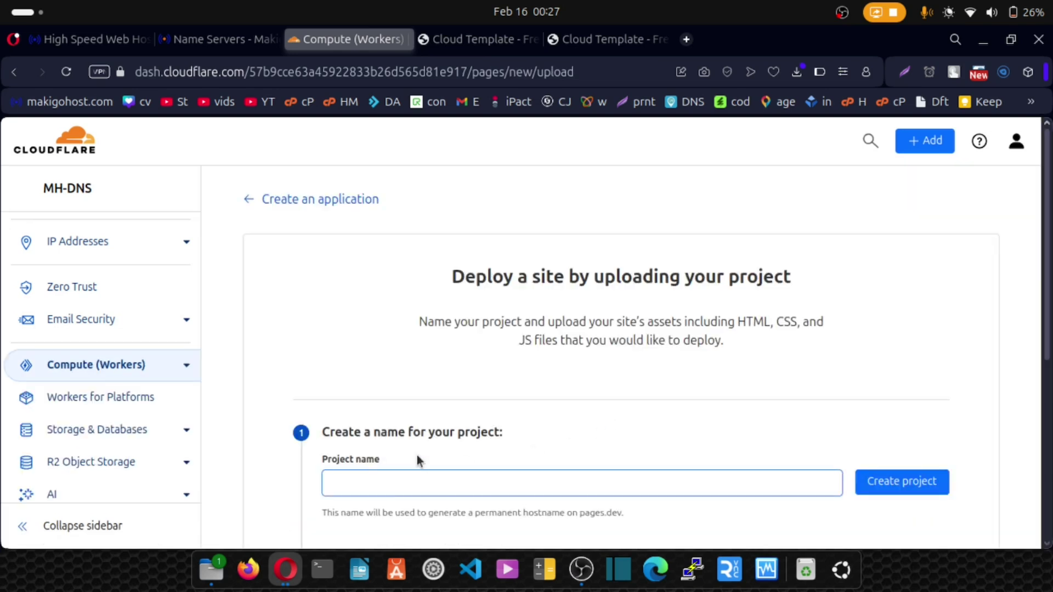
scroll(417, 456, down, 2)
click(365, 391)
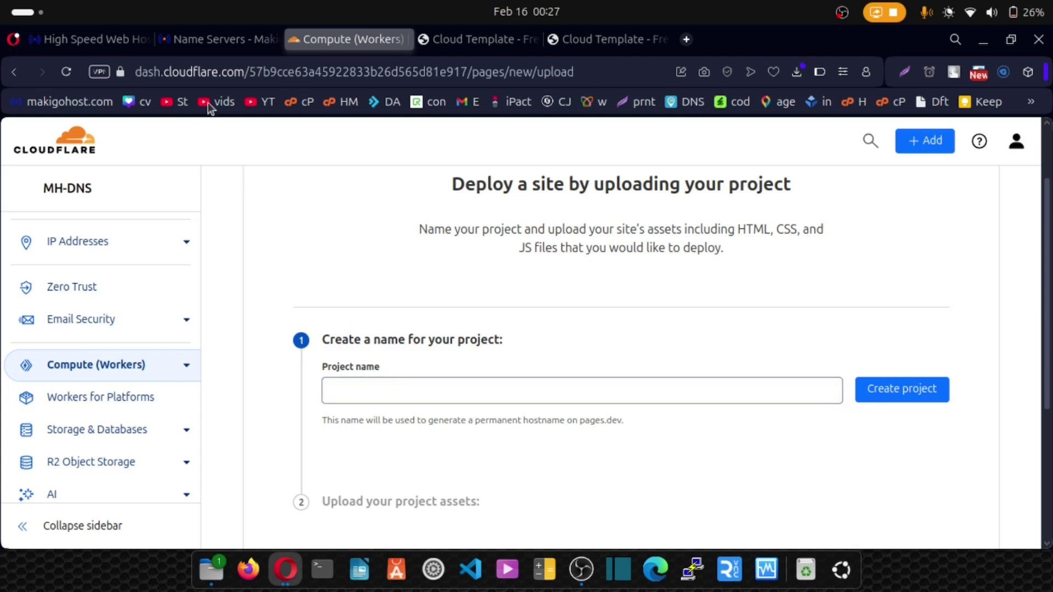
click(203, 39)
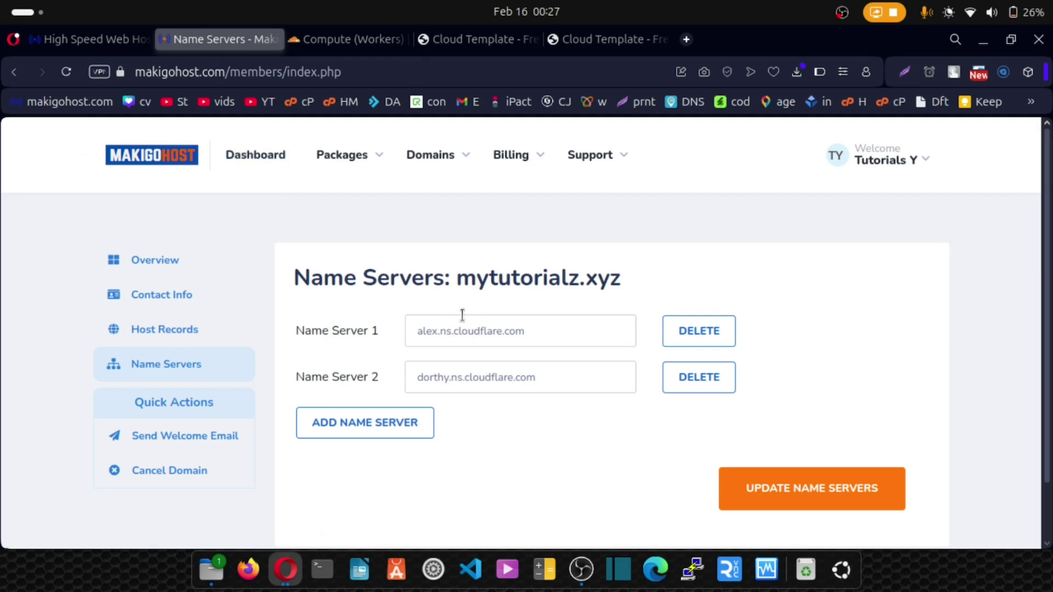
drag(458, 278, 622, 275)
key(ctrl+c)
click(570, 236)
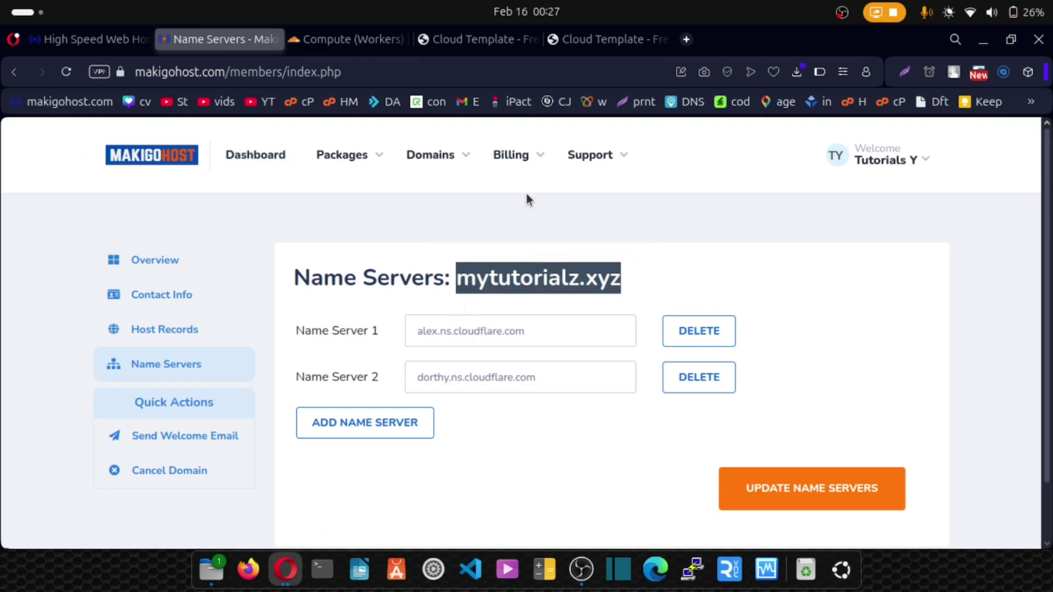
click(357, 39)
click(378, 387)
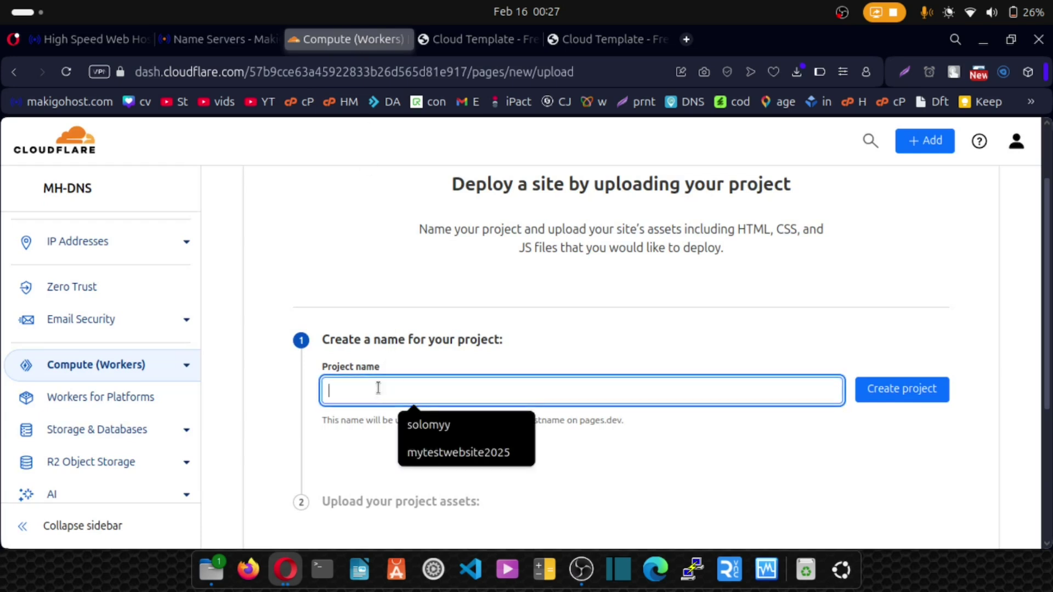
key(ctrl+v)
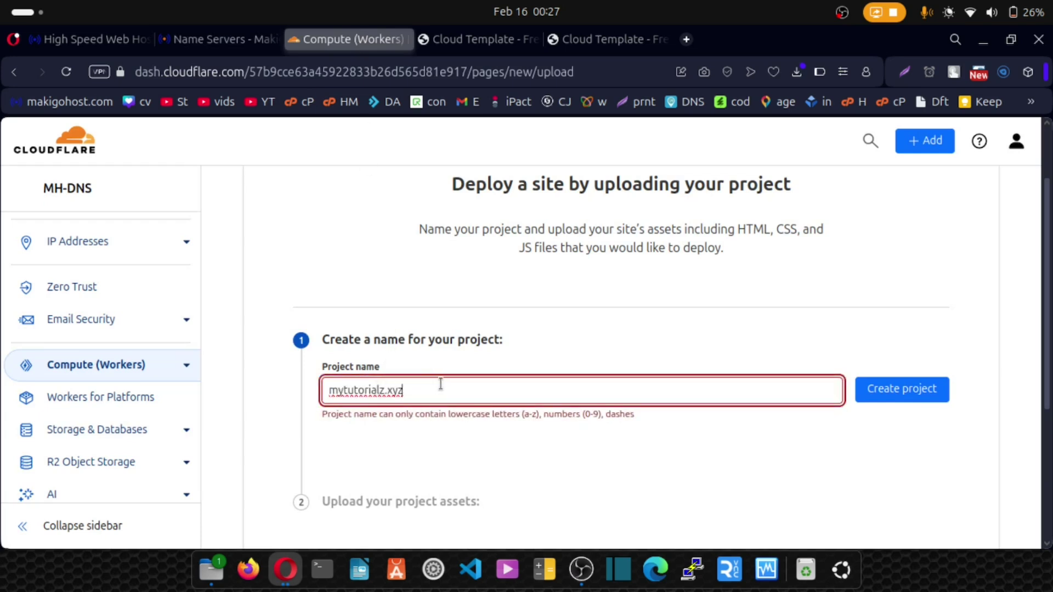
key(BackSpace)
key(BackSpace)
key(BackSpace)
key(BackSpace)
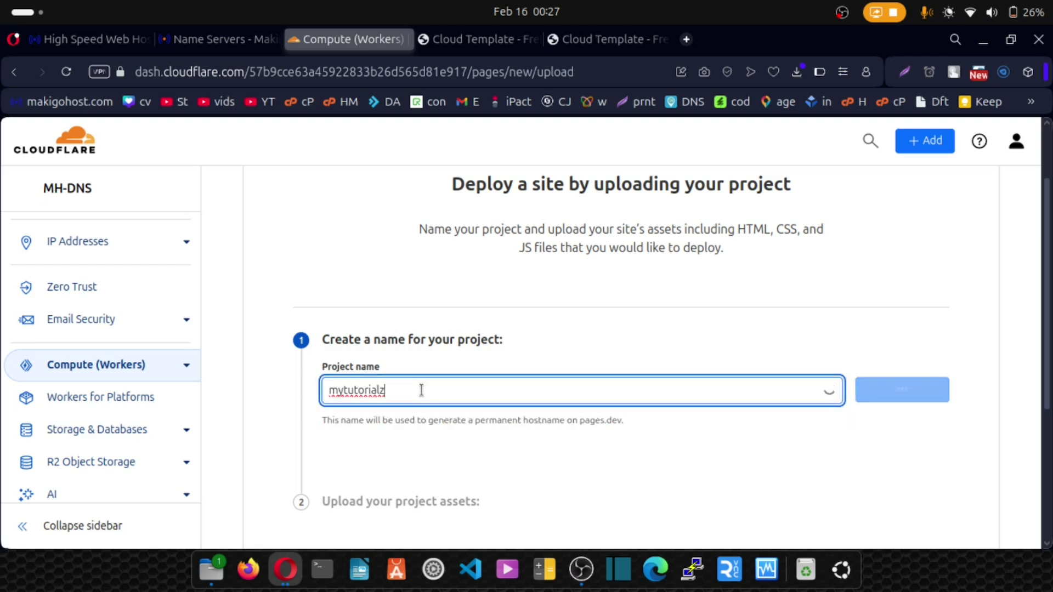
Step: Create the mytutorialz Pages project deploying to mytutorialz.pages.dev
drag(455, 422, 552, 428)
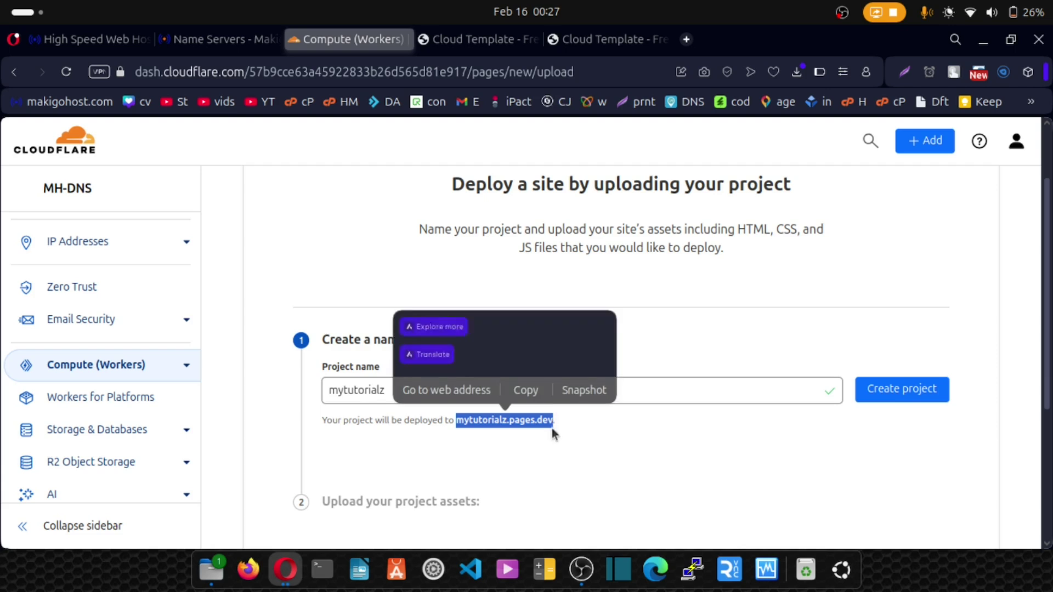
click(314, 232)
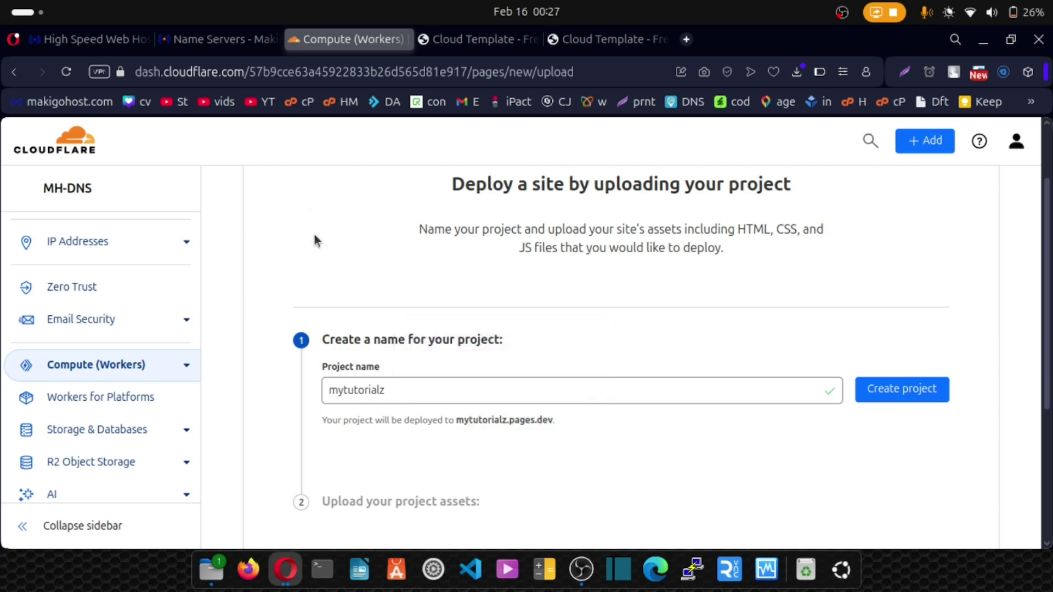
click(390, 385)
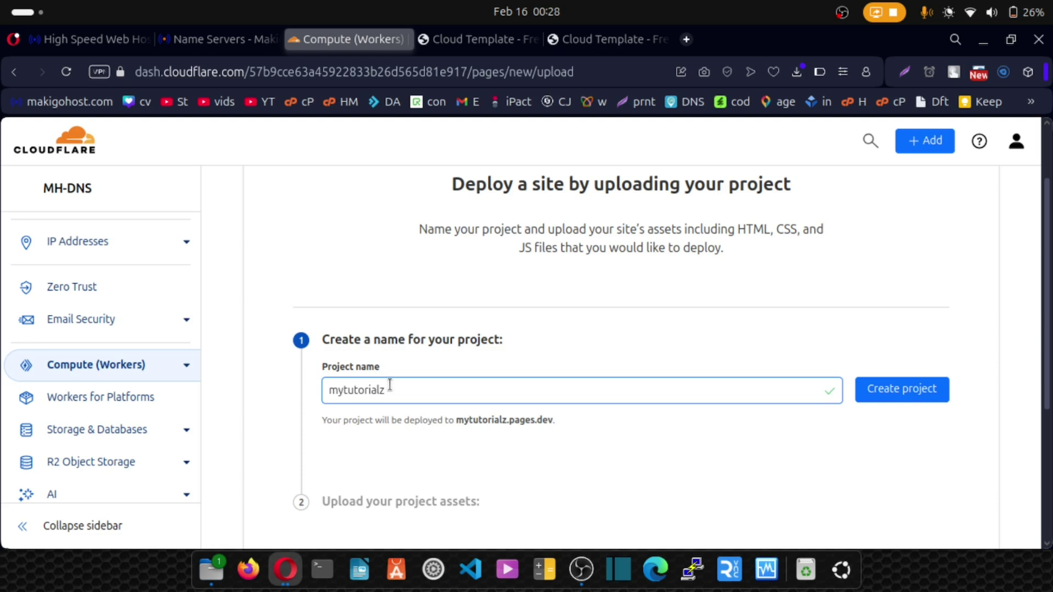
click(408, 415)
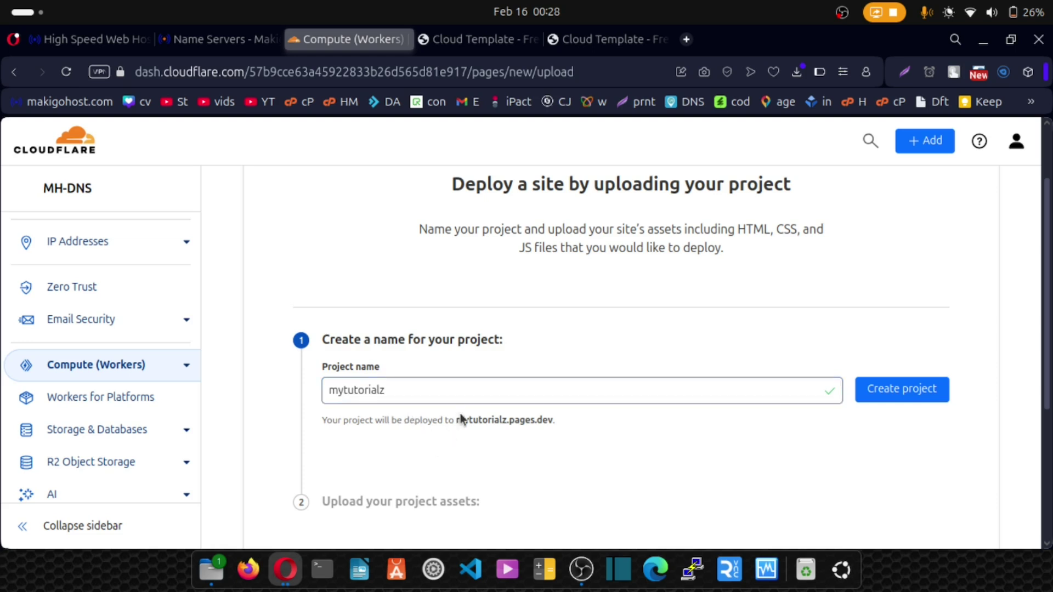
drag(456, 421, 557, 423)
click(591, 435)
click(394, 387)
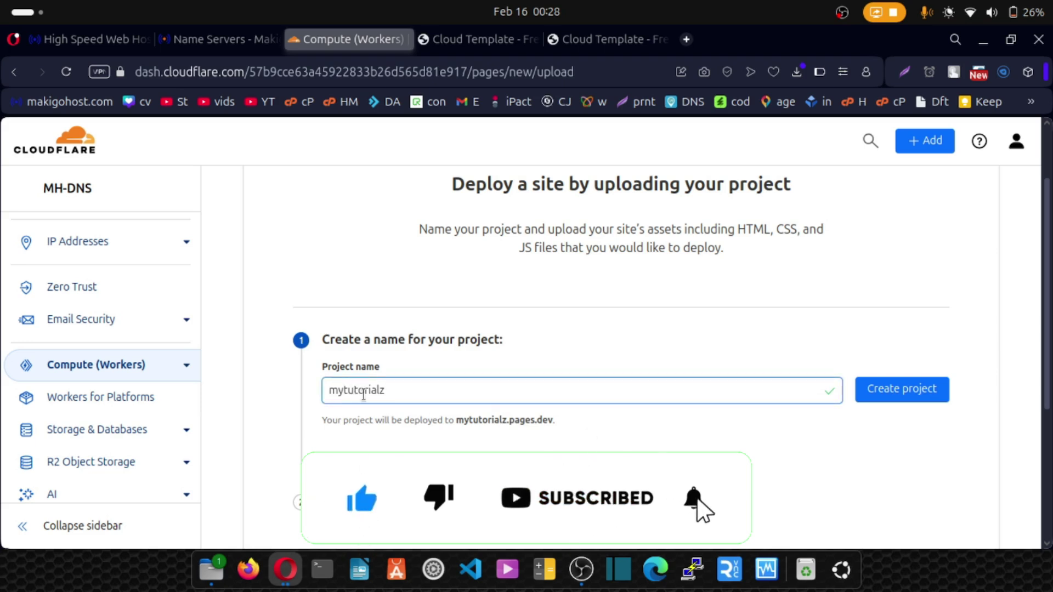
click(906, 401)
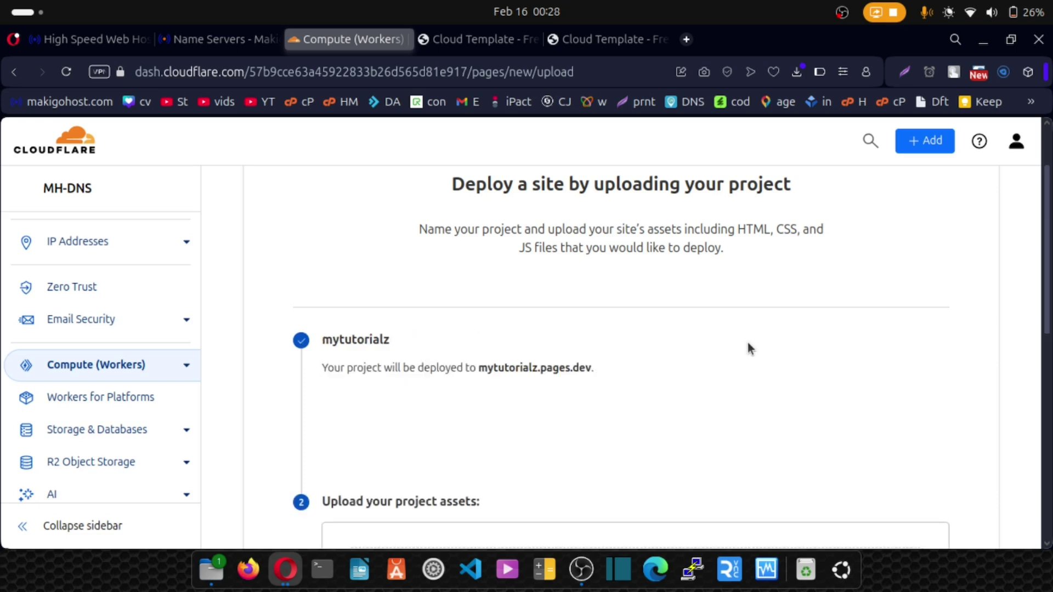
scroll(748, 349, down, 5)
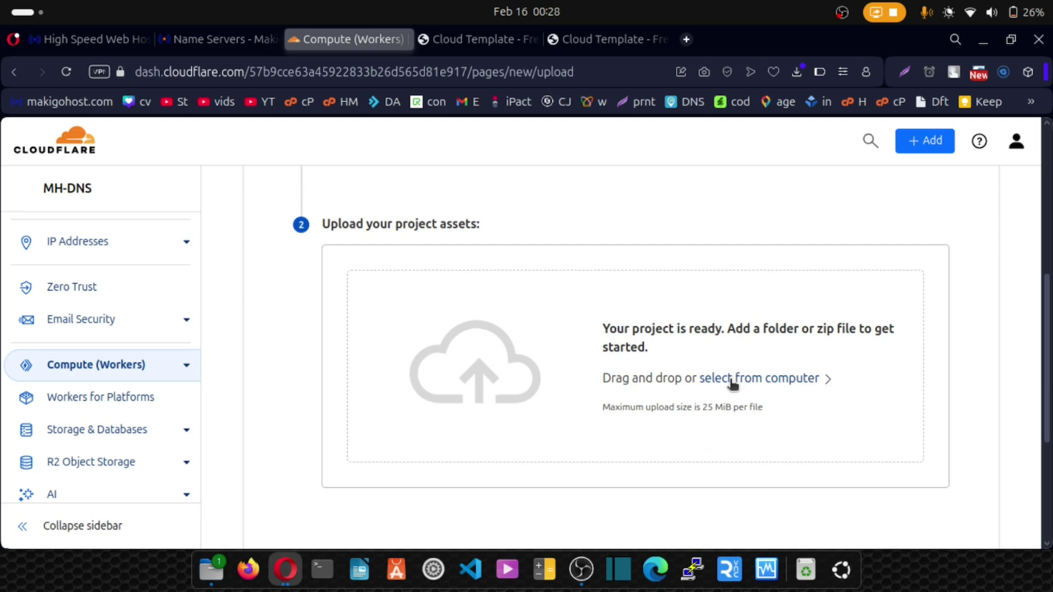
Step: Copy the 2.8 MB myproject.zip archive from the host-1 folder in Files
click(212, 569)
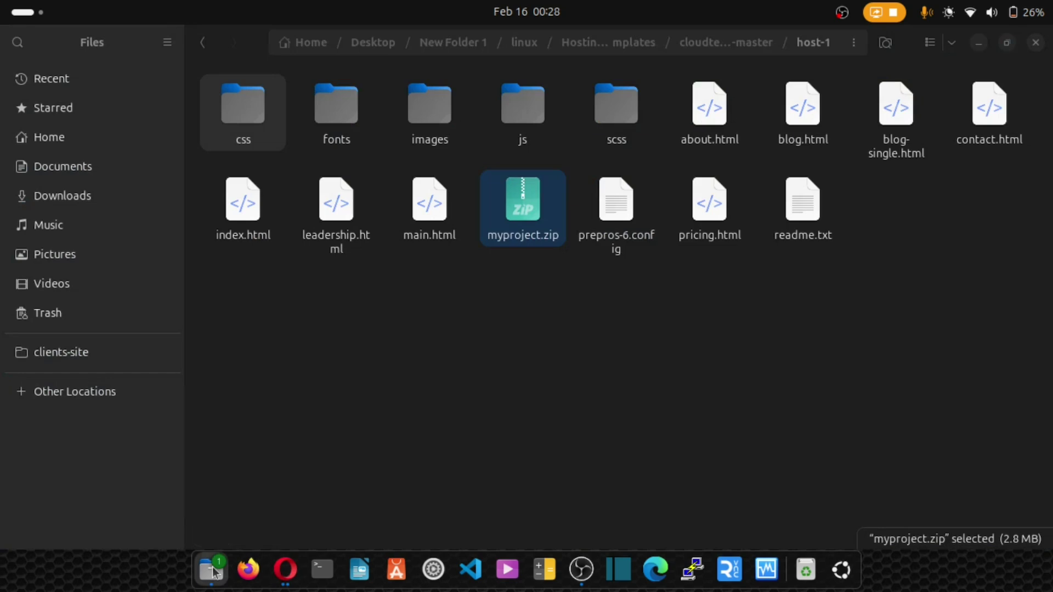
right_click(501, 230)
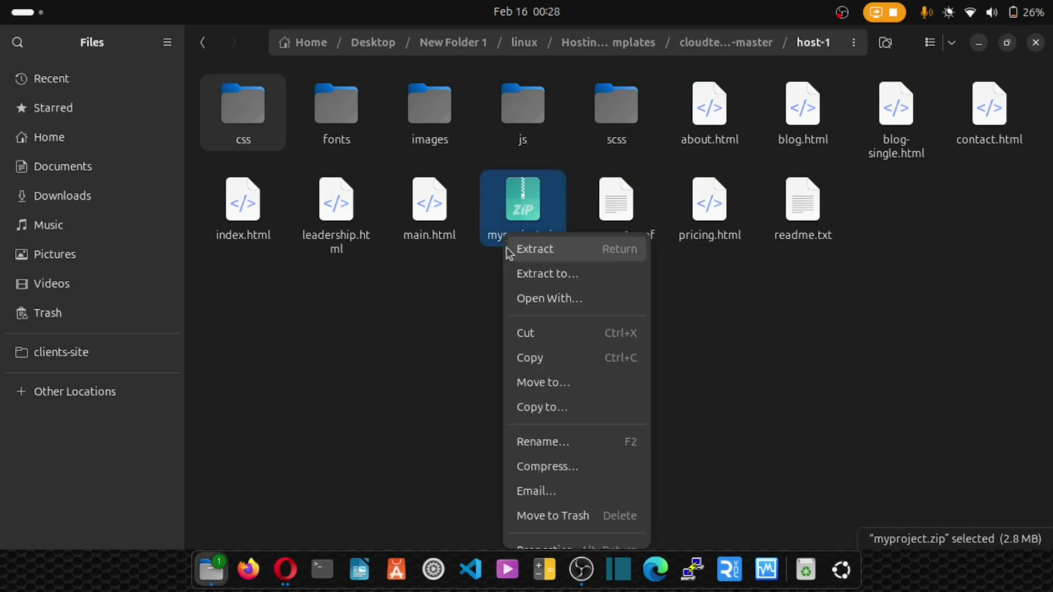
click(542, 360)
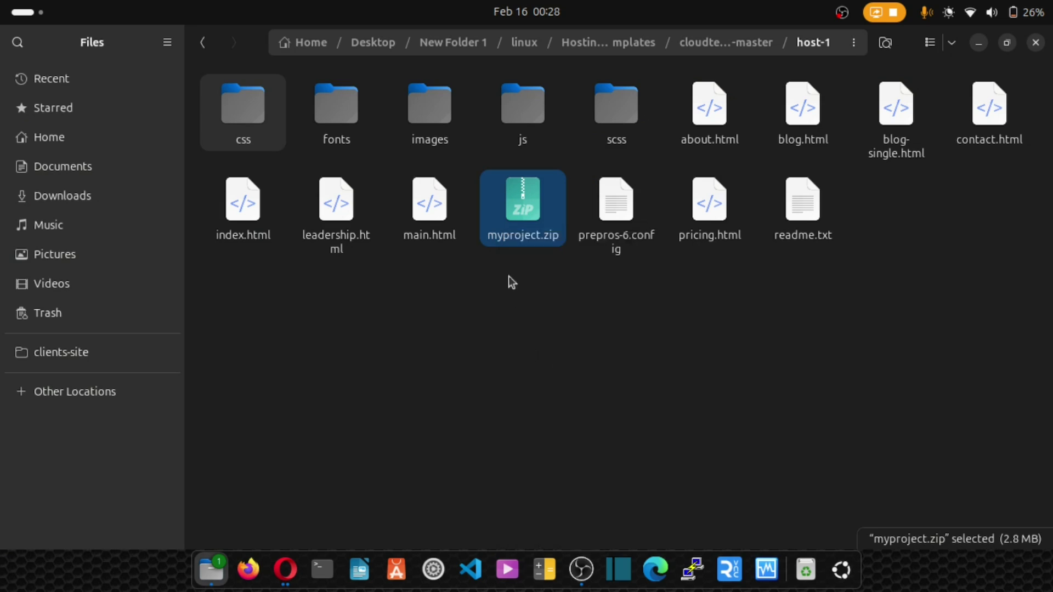
Step: Upload myproject.zip as a zip file and confirm 177/177 files uploaded
click(286, 568)
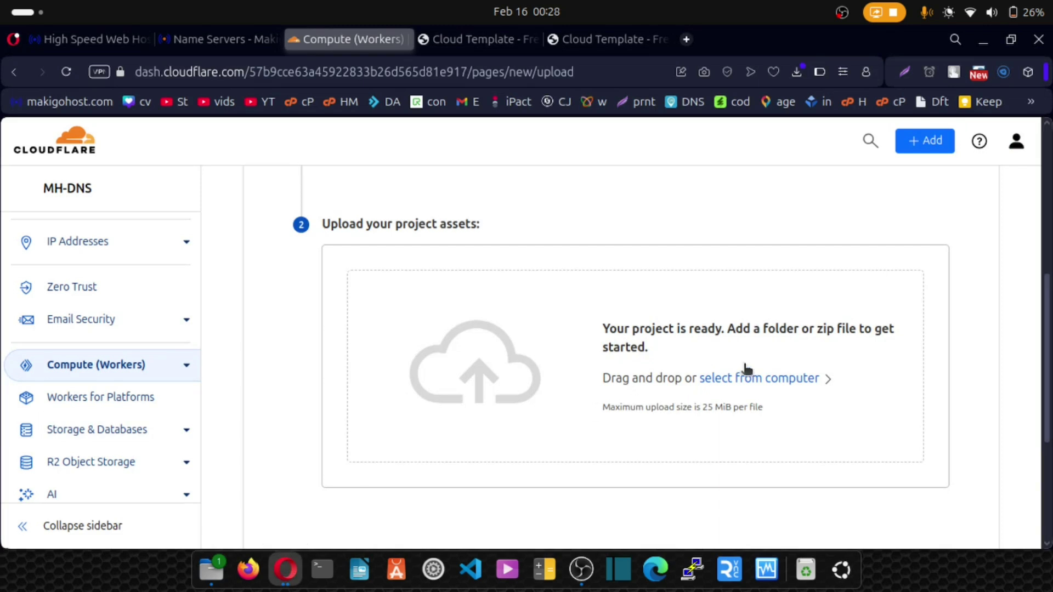
click(747, 383)
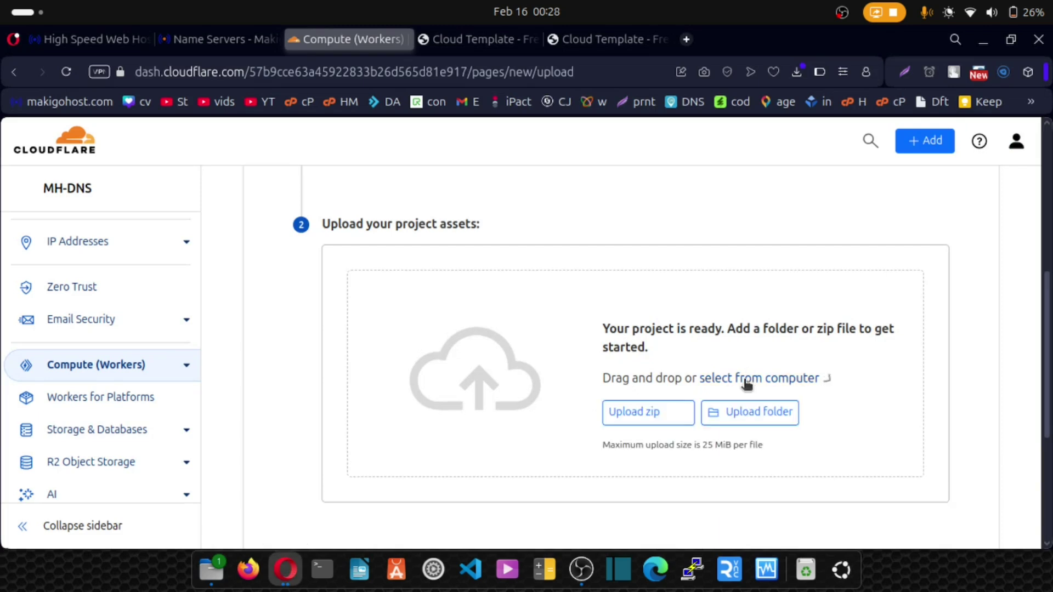
click(640, 414)
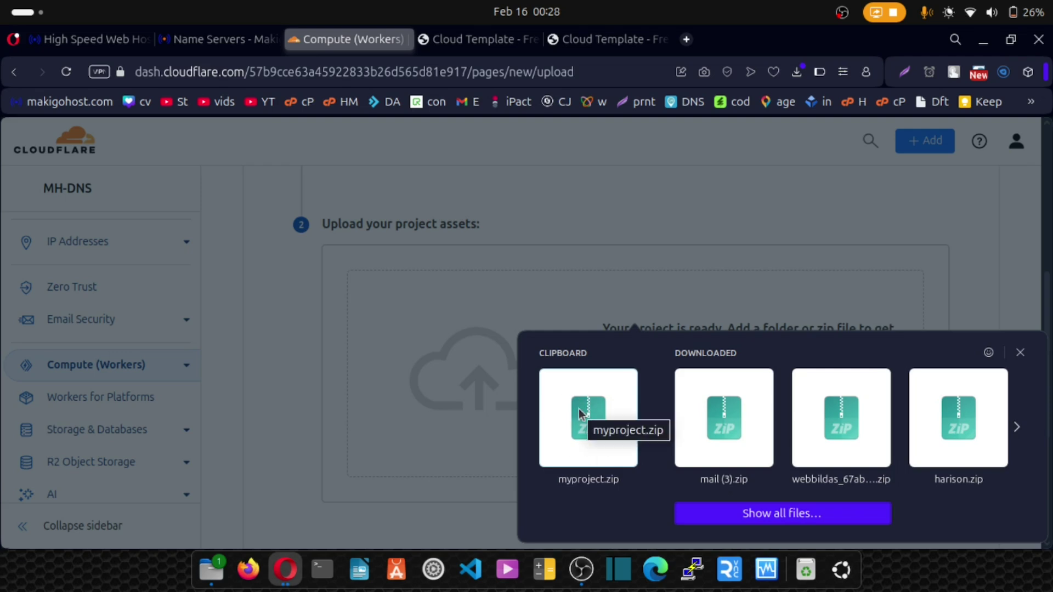
click(580, 412)
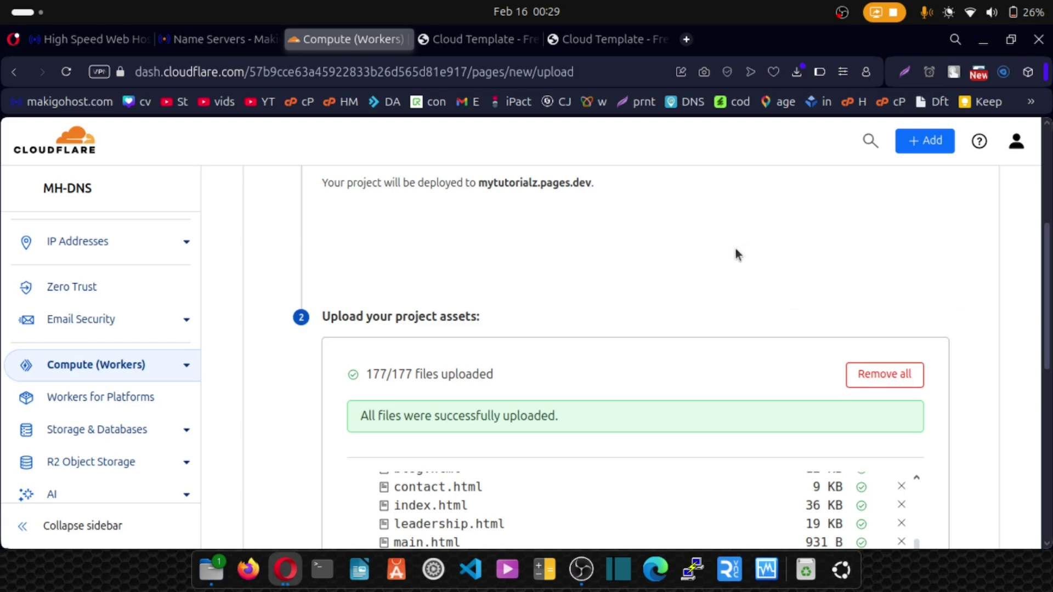
scroll(736, 253, down, 7)
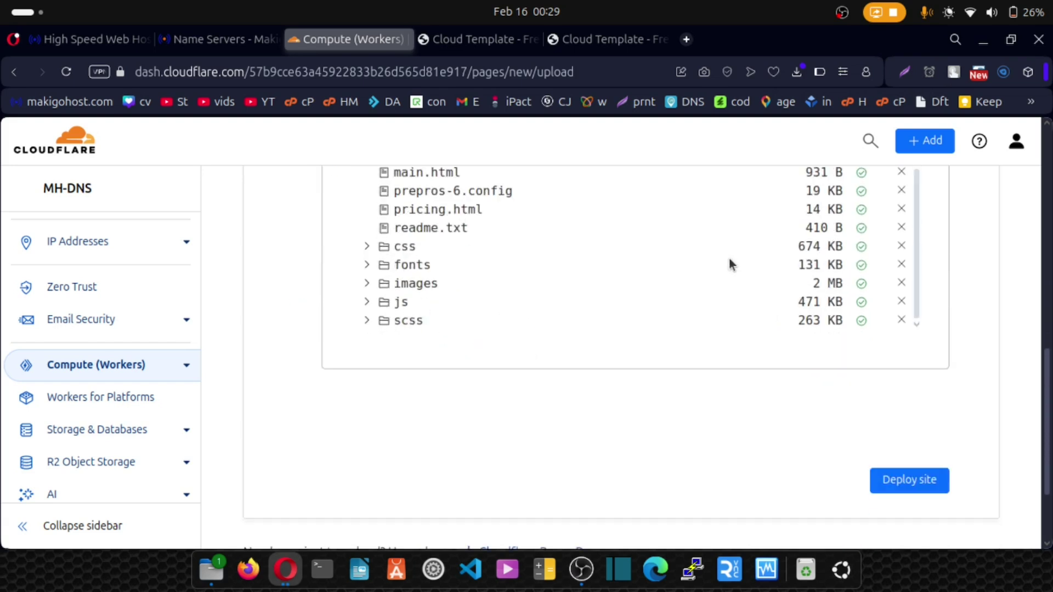
scroll(732, 268, down, 2)
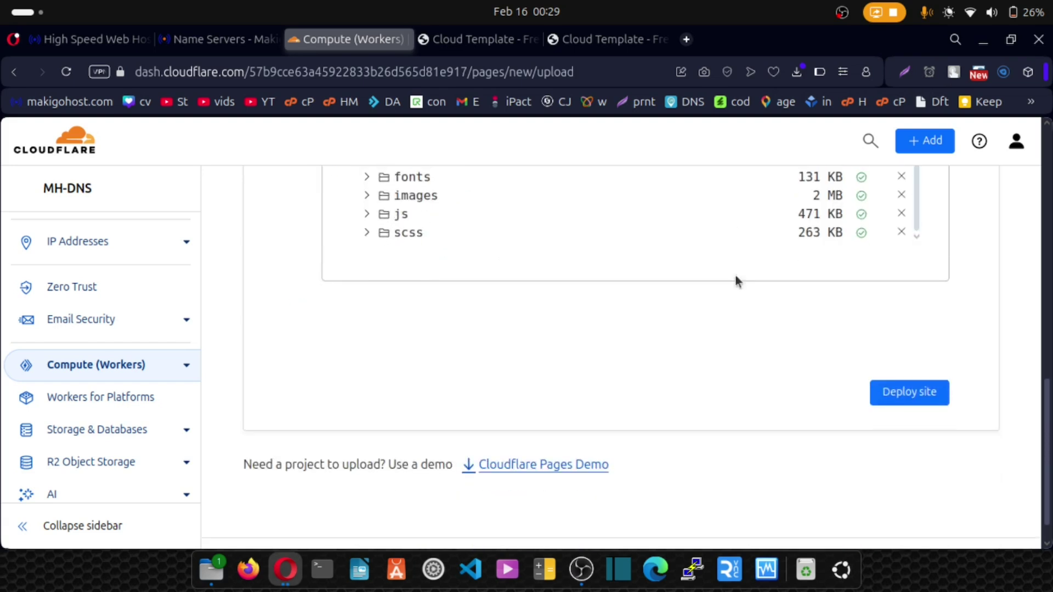
Step: Deploy the uploaded files and continue to the mytutorialz project's Deployments page
click(898, 395)
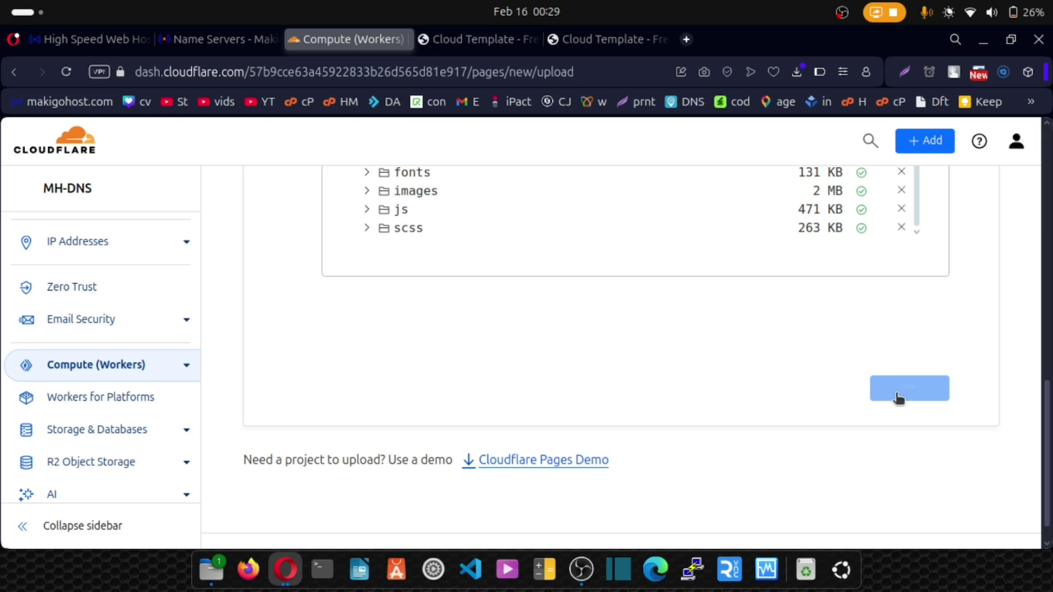
scroll(833, 363, up, 3)
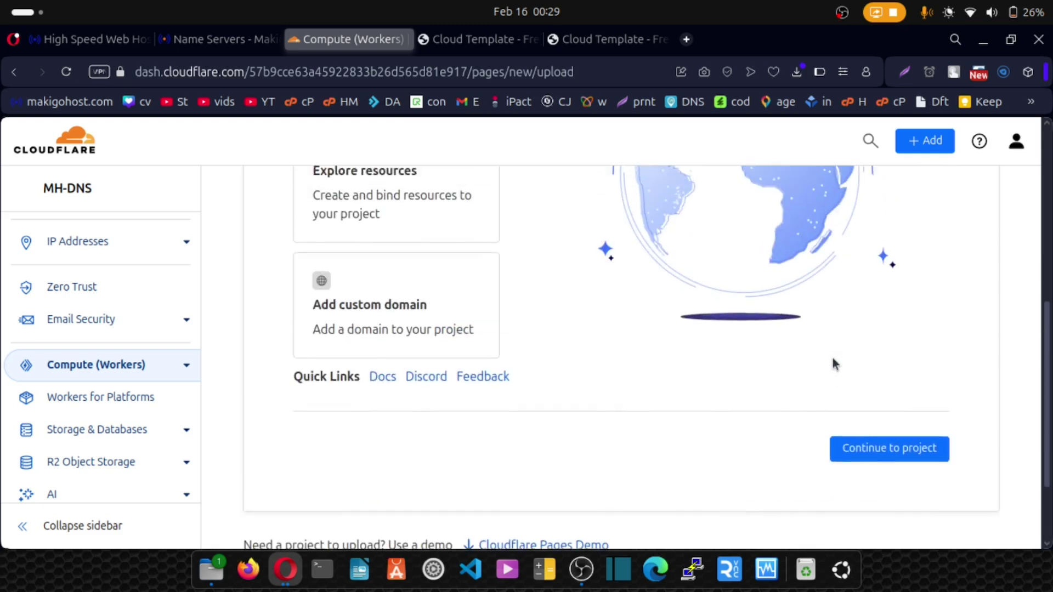
scroll(832, 364, up, 1)
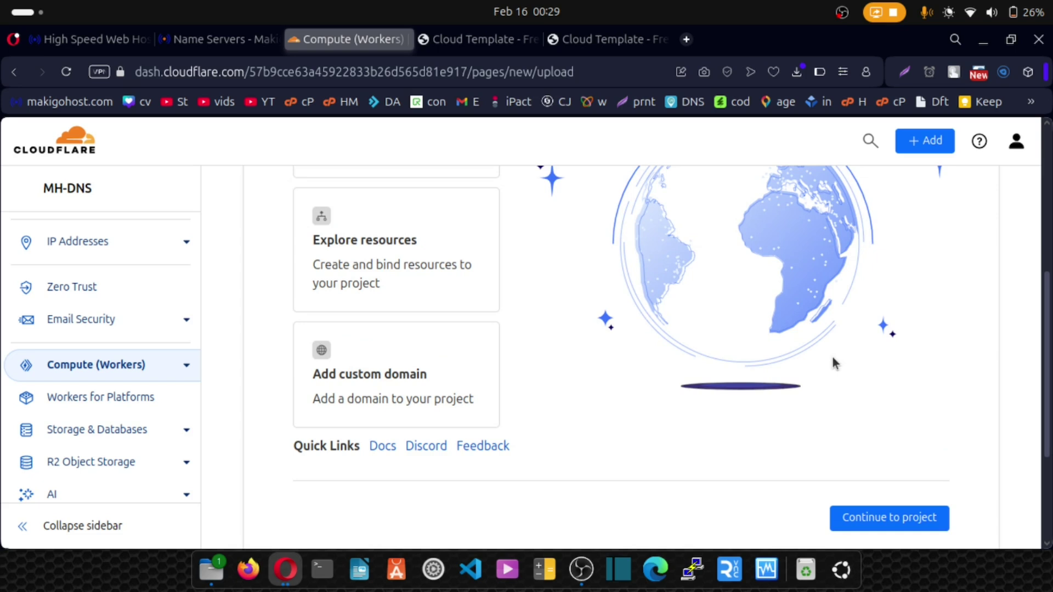
scroll(832, 364, up, 2)
scroll(833, 364, down, 3)
scroll(832, 354, down, 2)
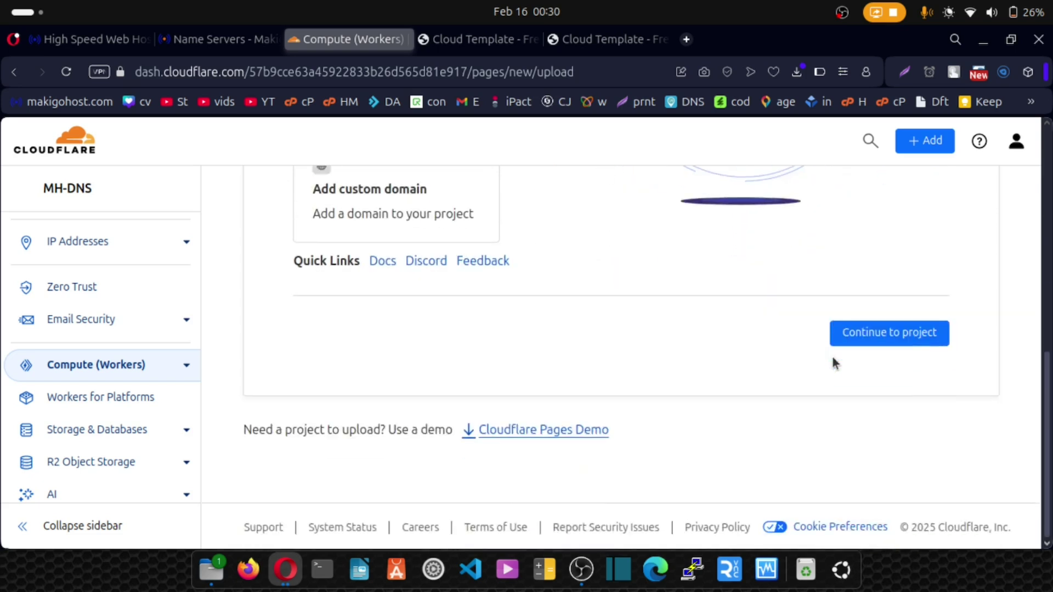
click(901, 339)
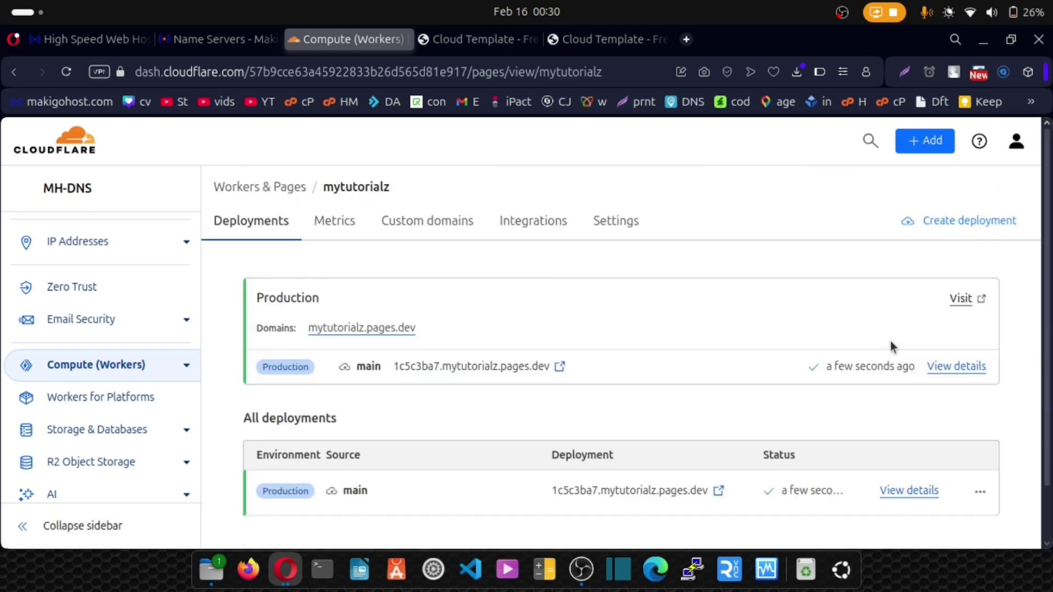
Step: Add mytutorialz.xyz as a custom domain and activate its CNAME record to mytutorialz.pages.dev
click(445, 229)
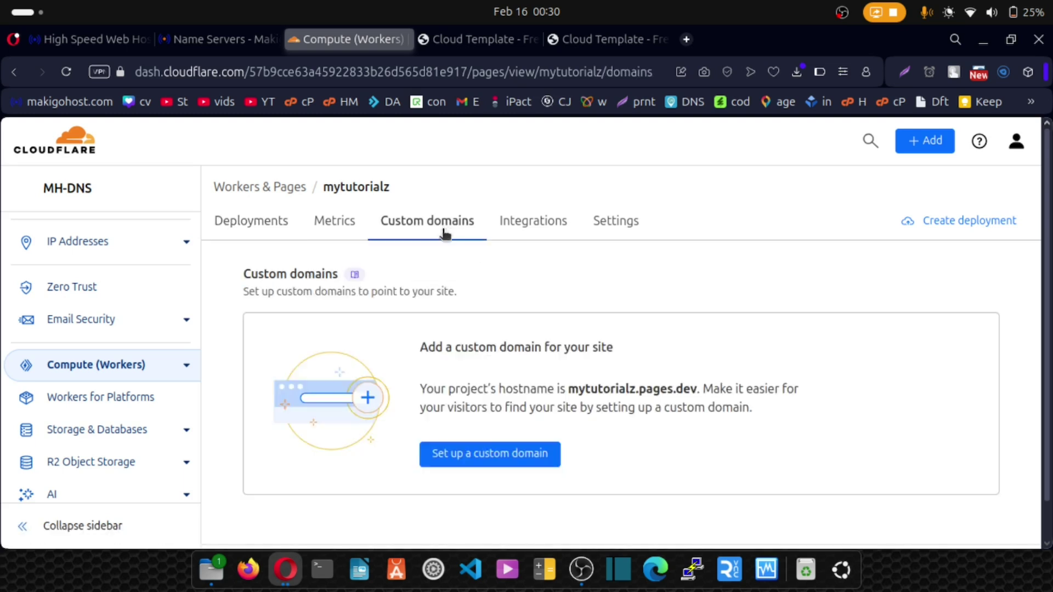
click(488, 460)
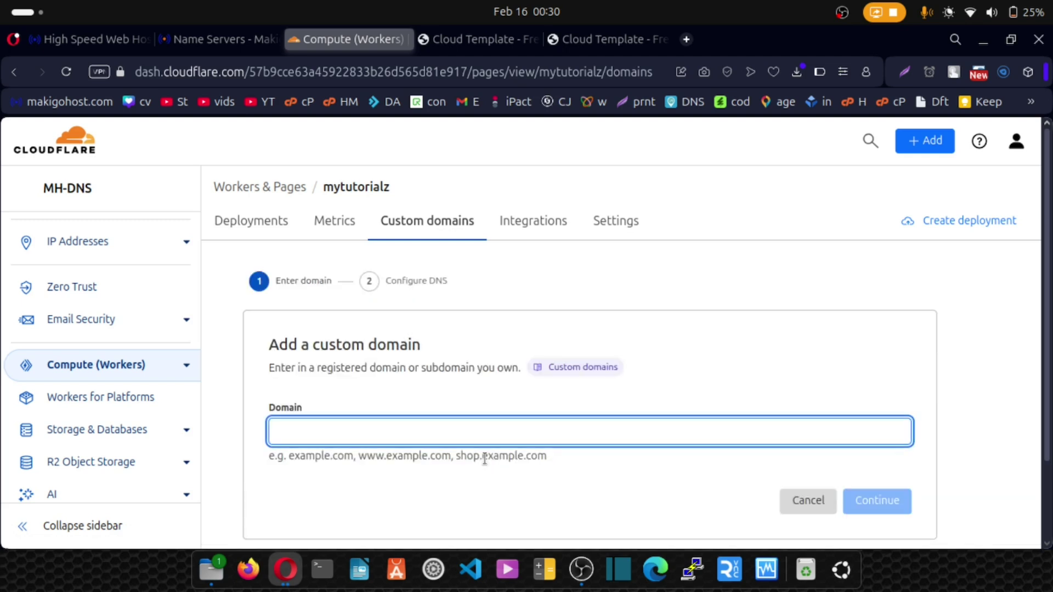
key(ctrl+v)
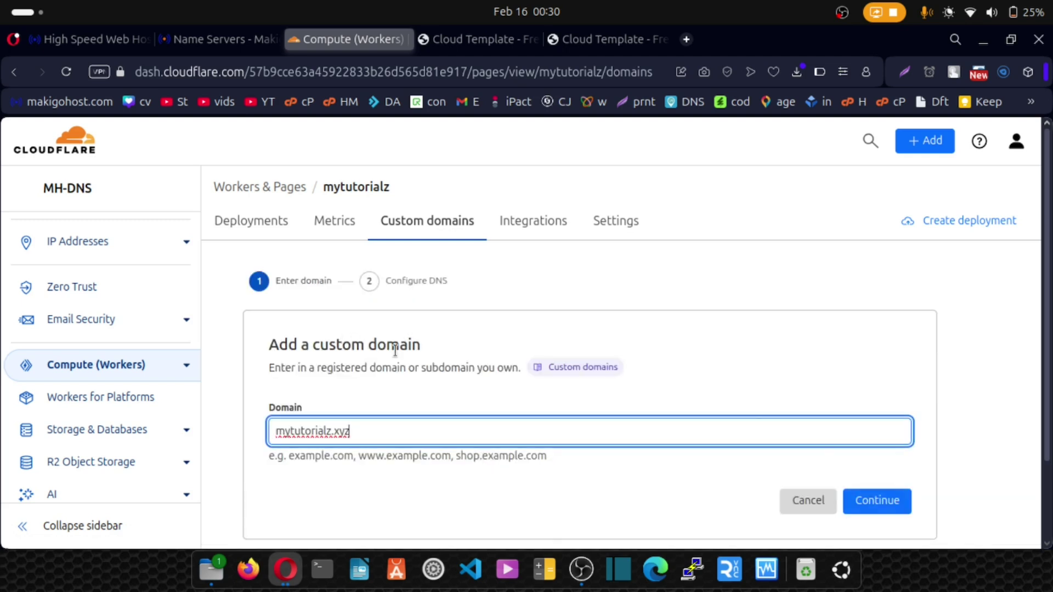
click(873, 508)
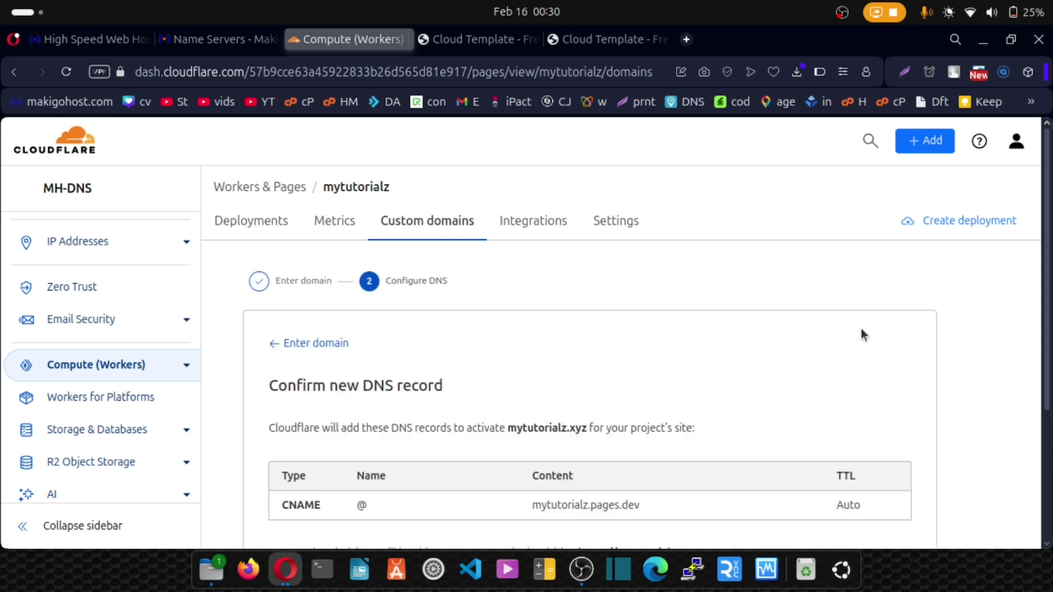
scroll(861, 329, down, 2)
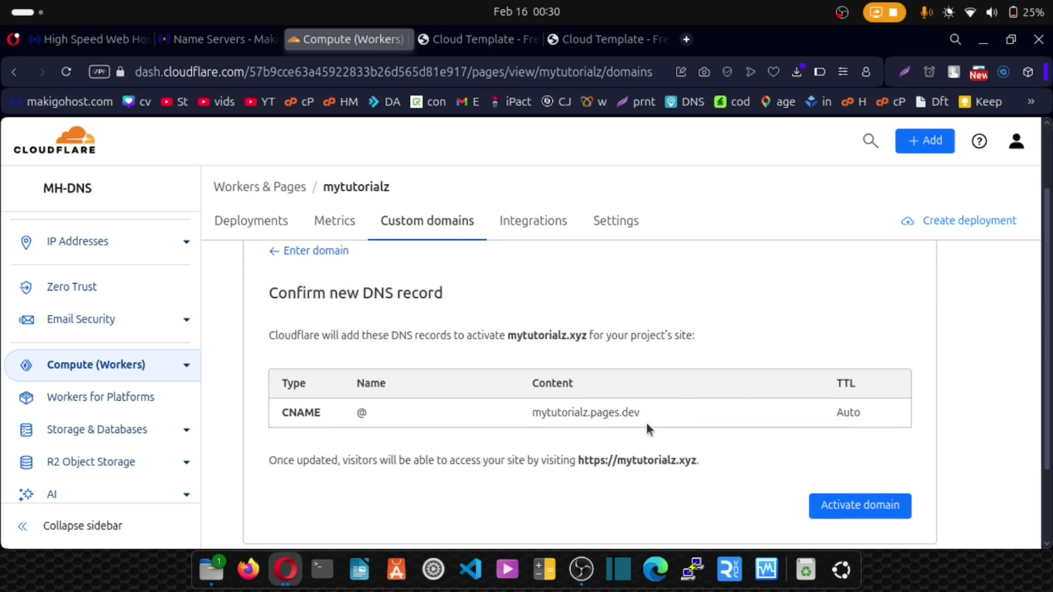
click(840, 514)
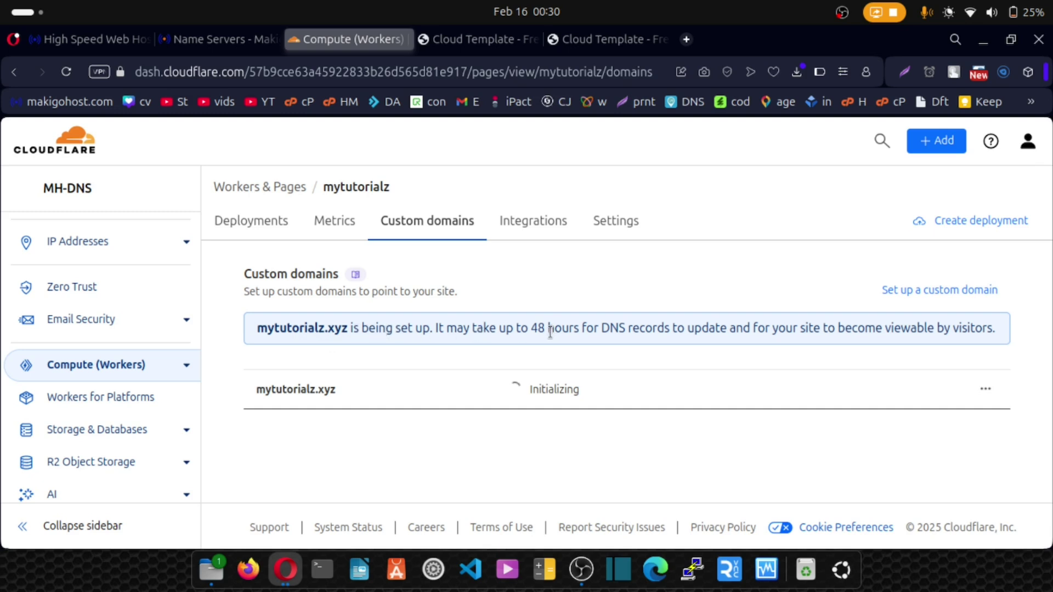
double_click(520, 393)
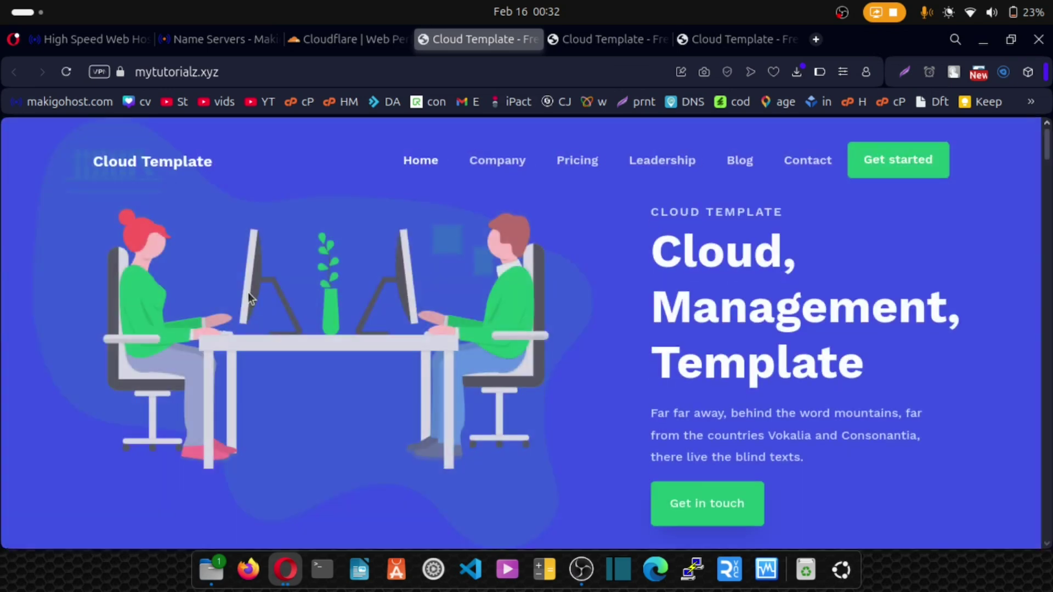
Step: Browse the live Cloud Template home page at mytutorialz.xyz
scroll(411, 323, down, 10)
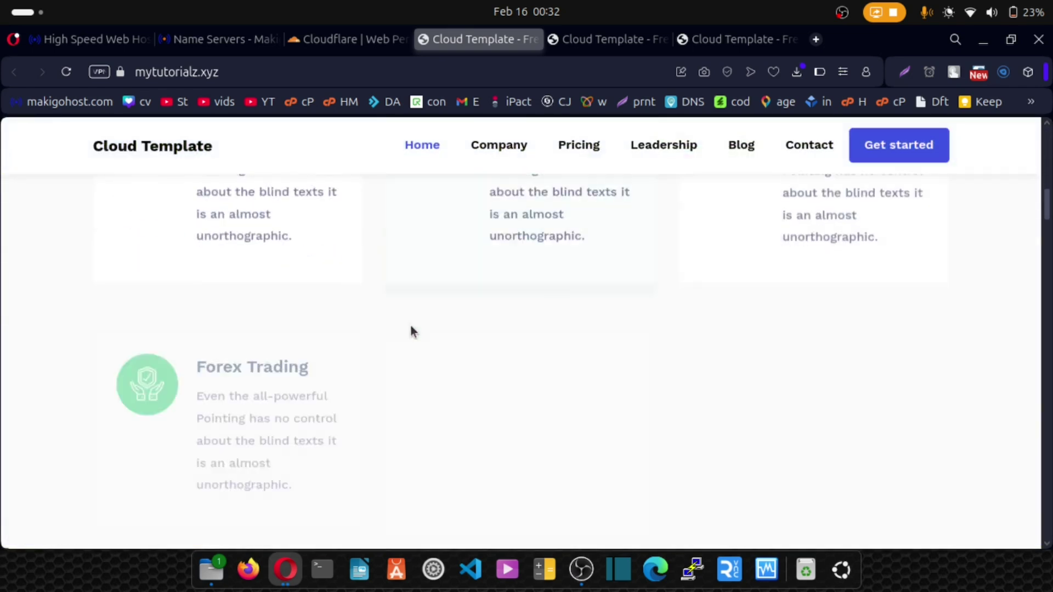
scroll(411, 332, down, 15)
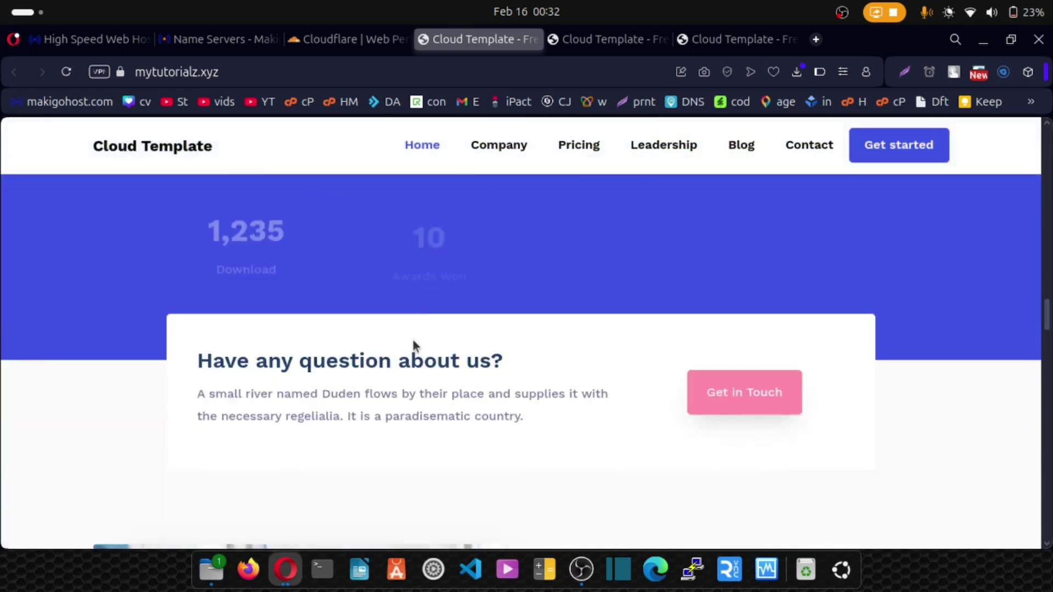
scroll(413, 343, down, 15)
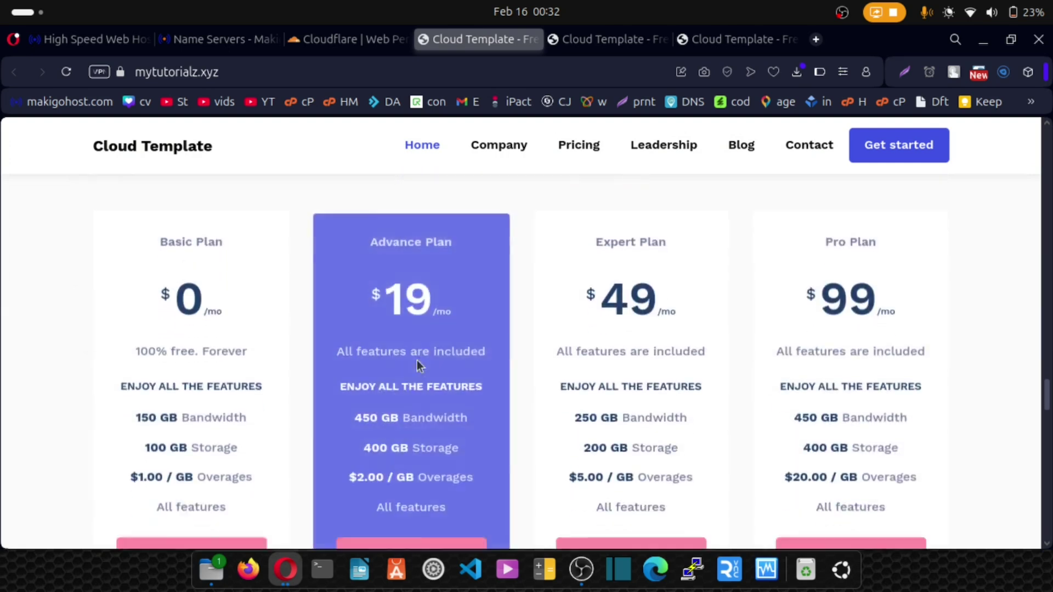
scroll(416, 362, down, 10)
scroll(417, 365, up, 5)
scroll(417, 362, up, 10)
Step: View the Contact page with its contact details and message form
click(810, 153)
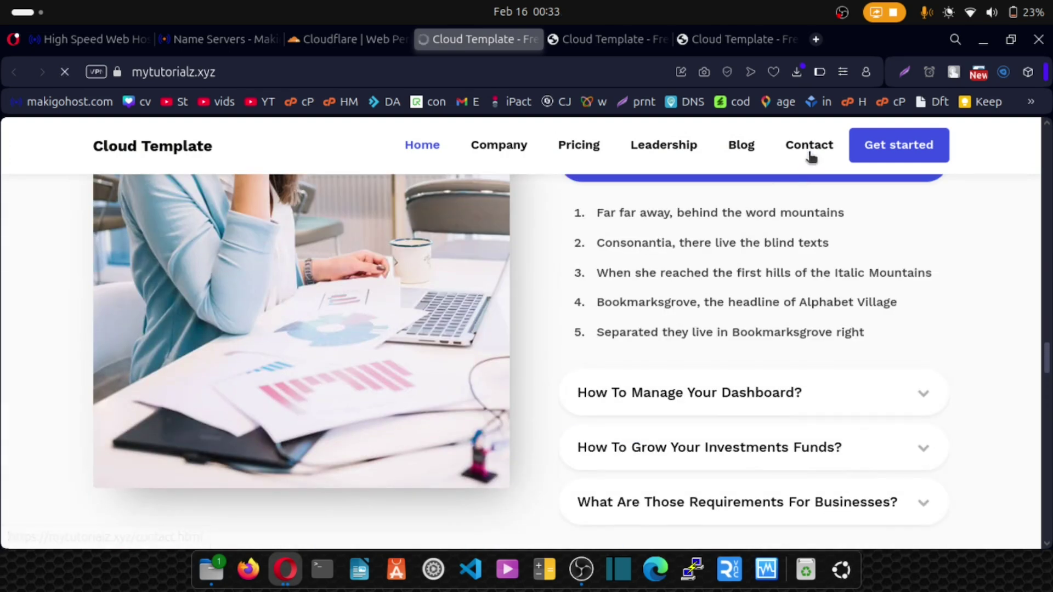
scroll(366, 383, down, 5)
scroll(365, 412, down, 3)
scroll(363, 405, up, 2)
scroll(364, 405, down, 4)
scroll(364, 405, up, 4)
scroll(363, 406, up, 2)
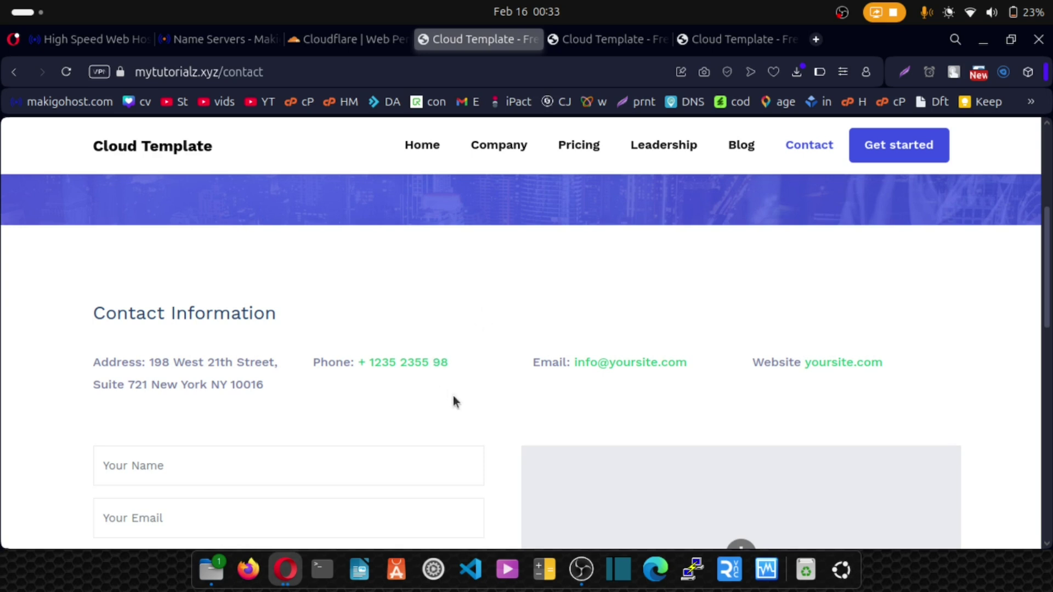
scroll(453, 396, down, 6)
scroll(453, 396, up, 4)
scroll(453, 396, up, 4)
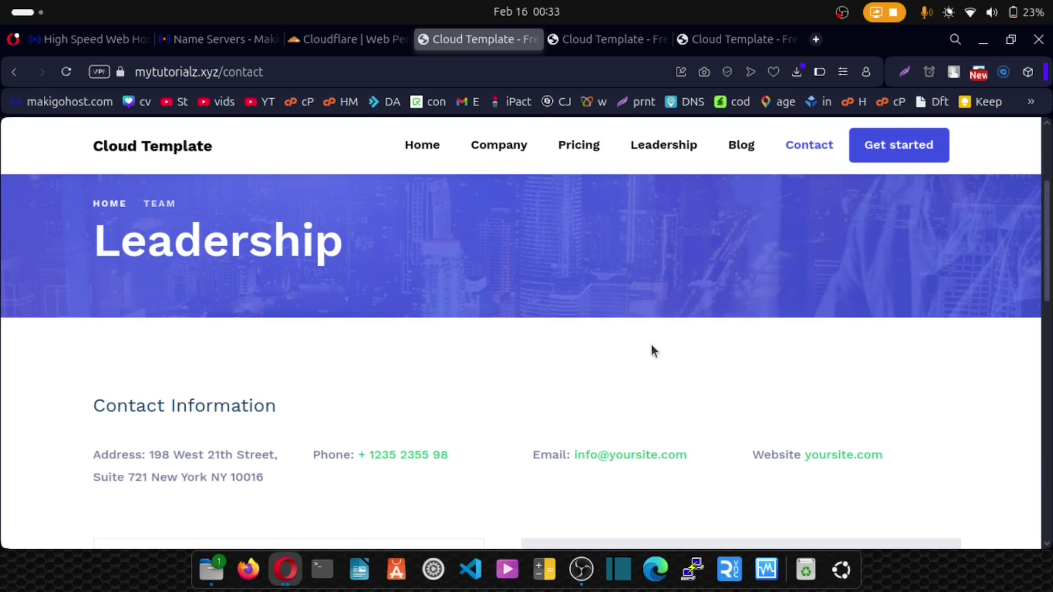
scroll(549, 351, down, 3)
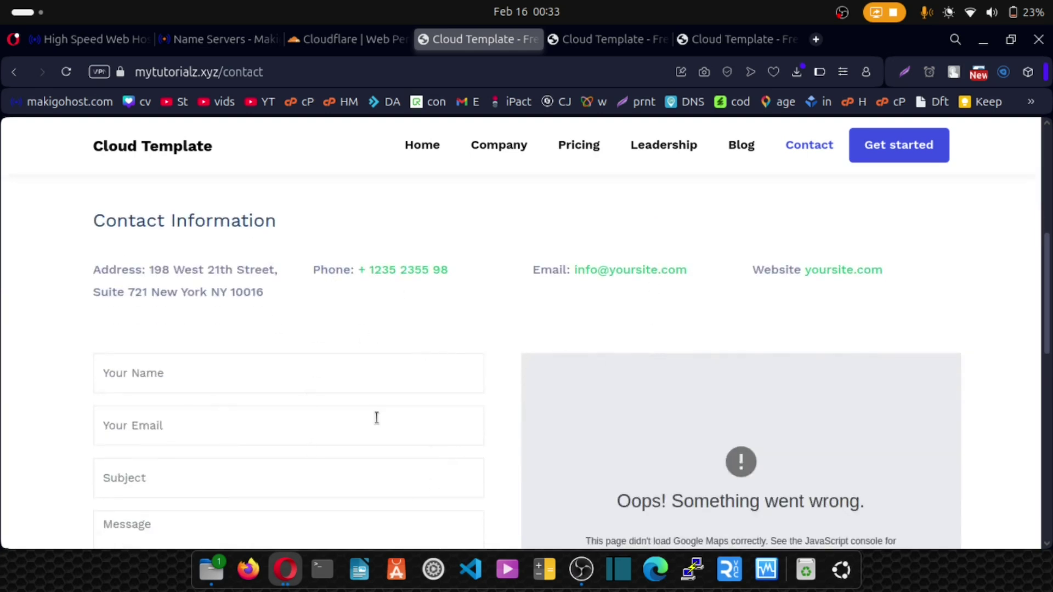
scroll(376, 422, down, 6)
scroll(377, 426, up, 7)
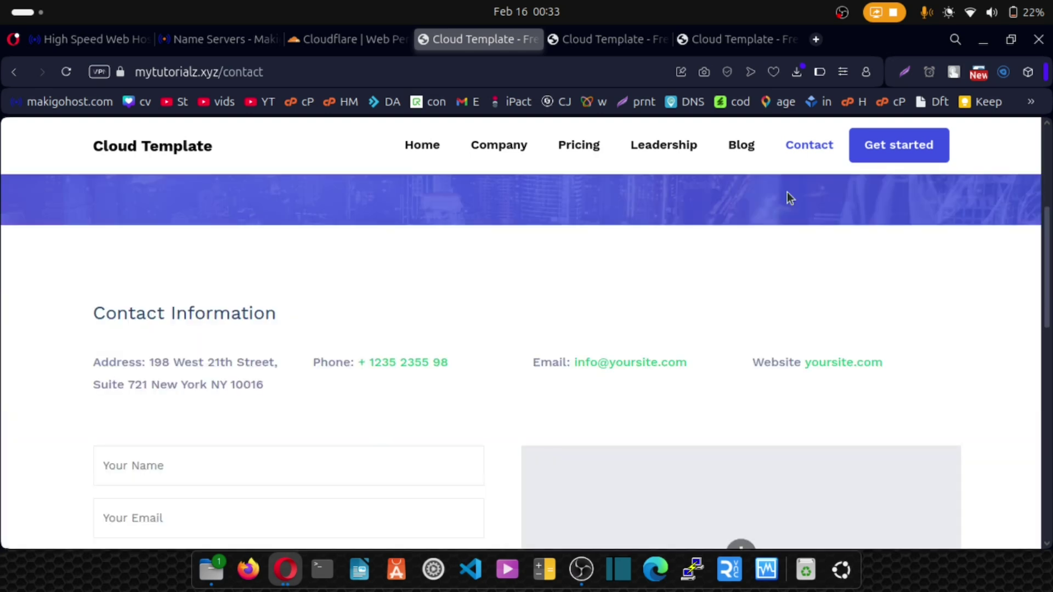